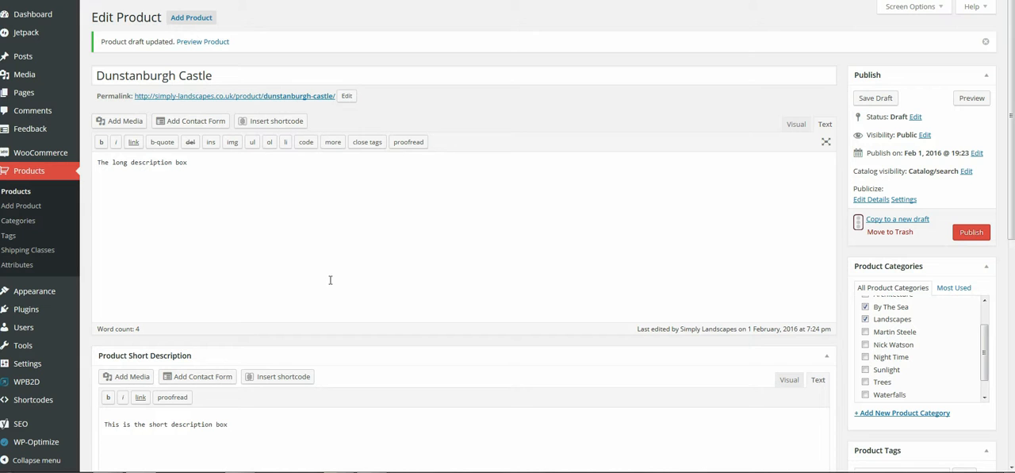
Step: Examine the Dunstanburgh Castle draft's title, long and short descriptions, product categories, tags, and gallery and product images
scroll(351, 286, down, 1)
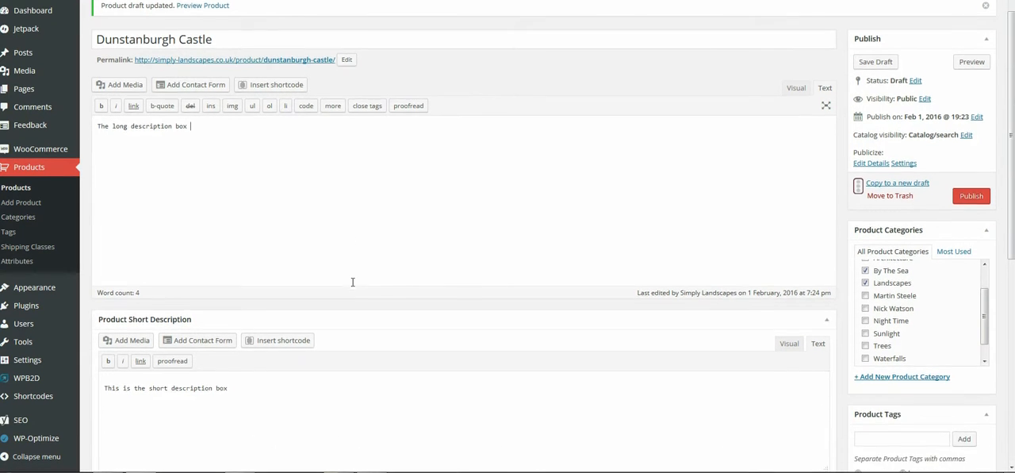
scroll(349, 285, up, 1)
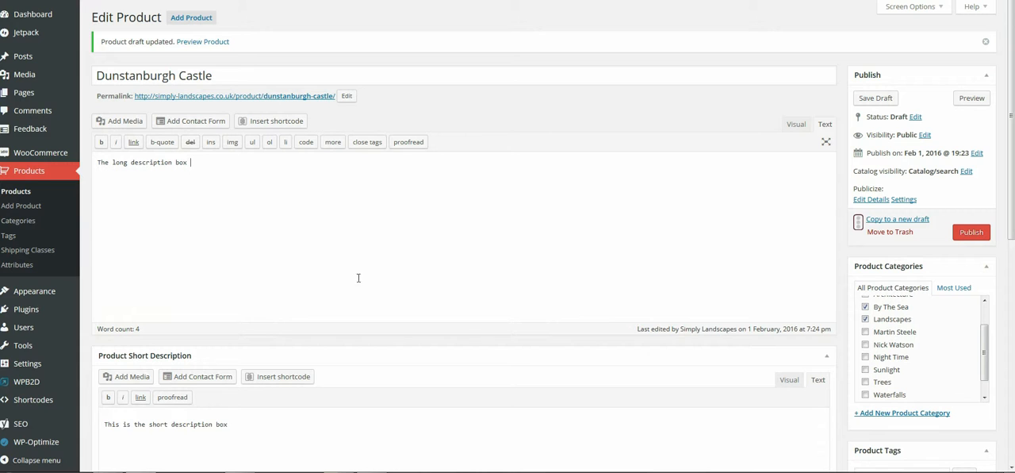
scroll(363, 278, down, 3)
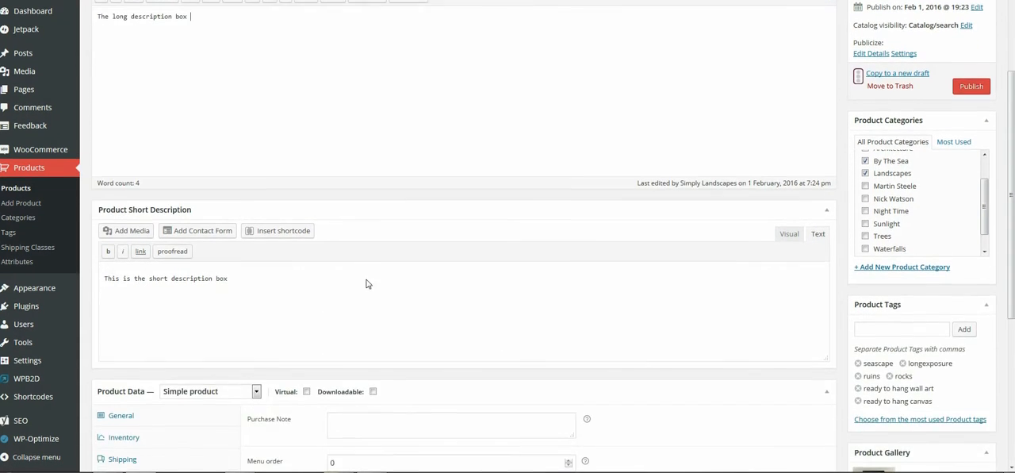
scroll(368, 278, up, 3)
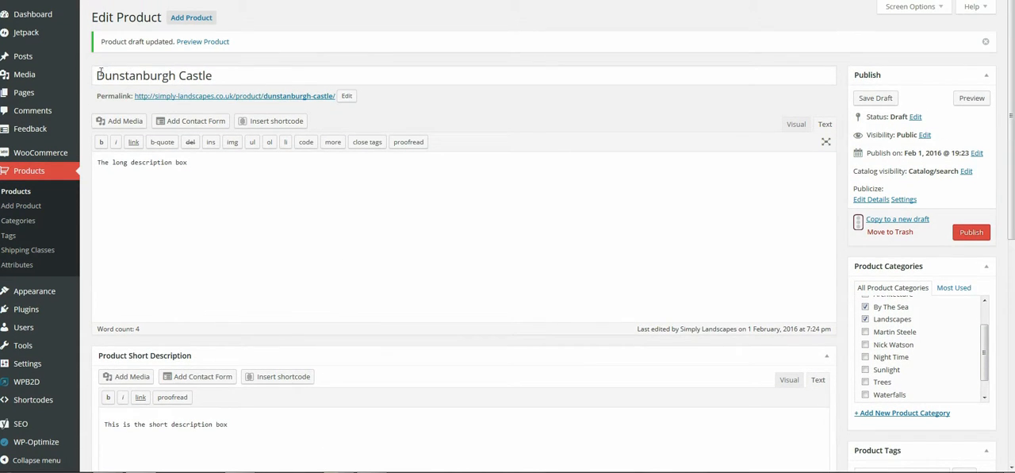
drag(96, 75, 215, 76)
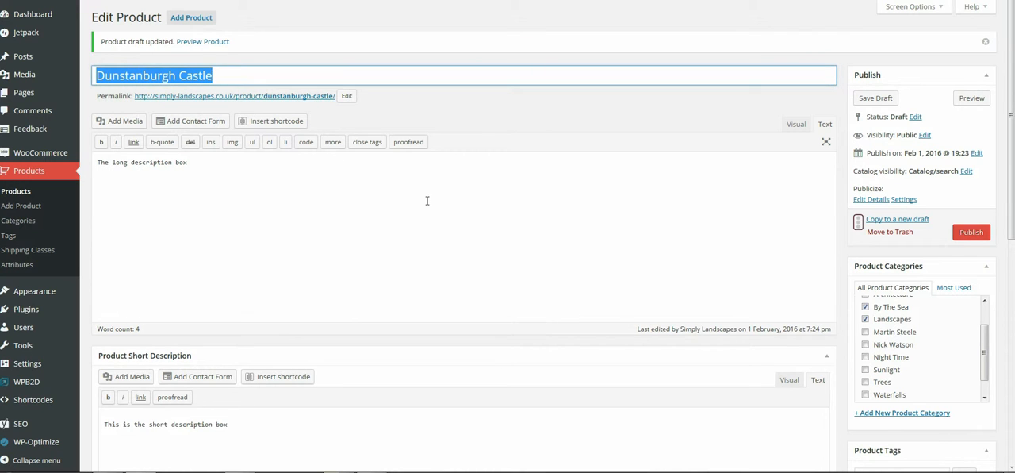
scroll(394, 235, down, 3)
scroll(392, 220, down, 2)
scroll(399, 211, up, 5)
scroll(478, 266, down, 3)
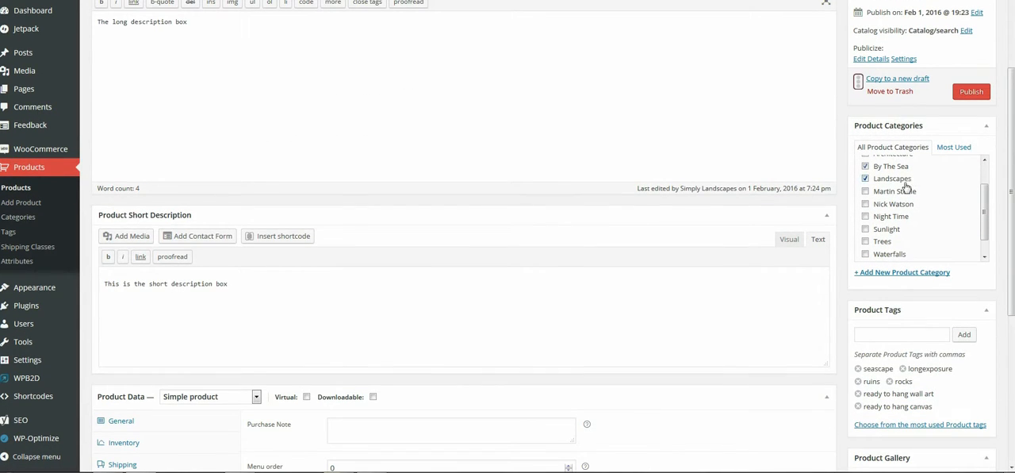
scroll(762, 330, down, 5)
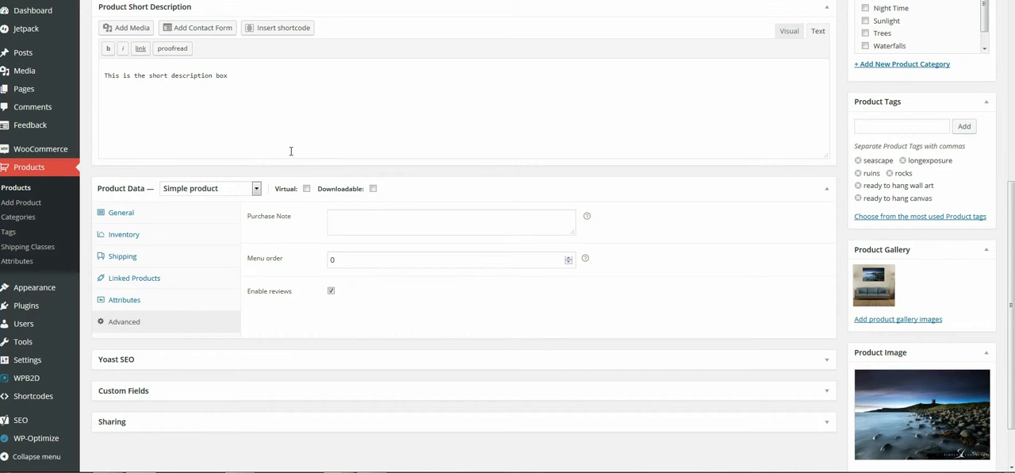
Step: Change the product type to Variable product and show the product's attribute settings
click(256, 191)
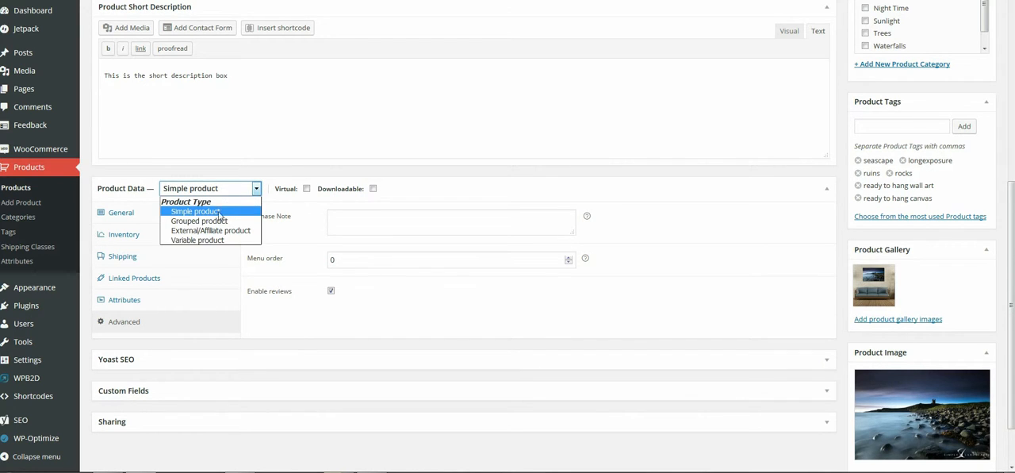
click(215, 241)
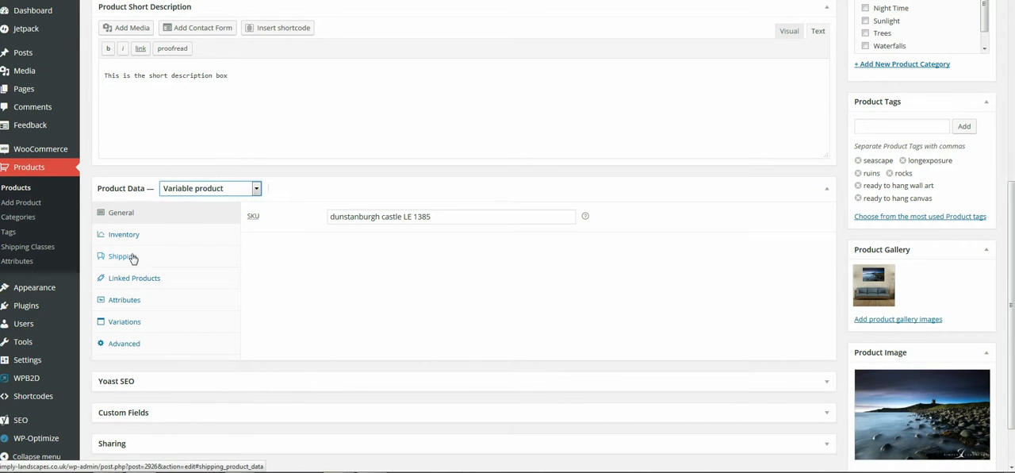
click(127, 302)
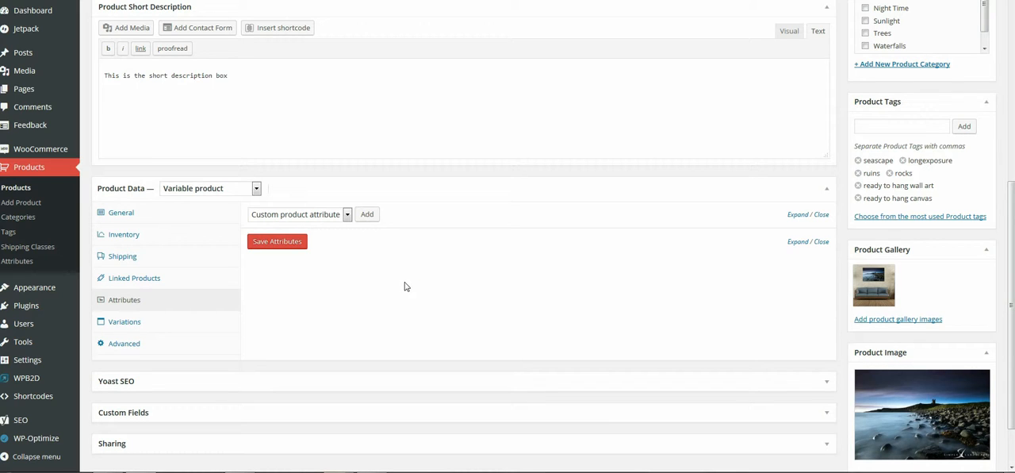
Step: Add a custom product attribute named Size, hidden from the product page and used for variations
click(368, 216)
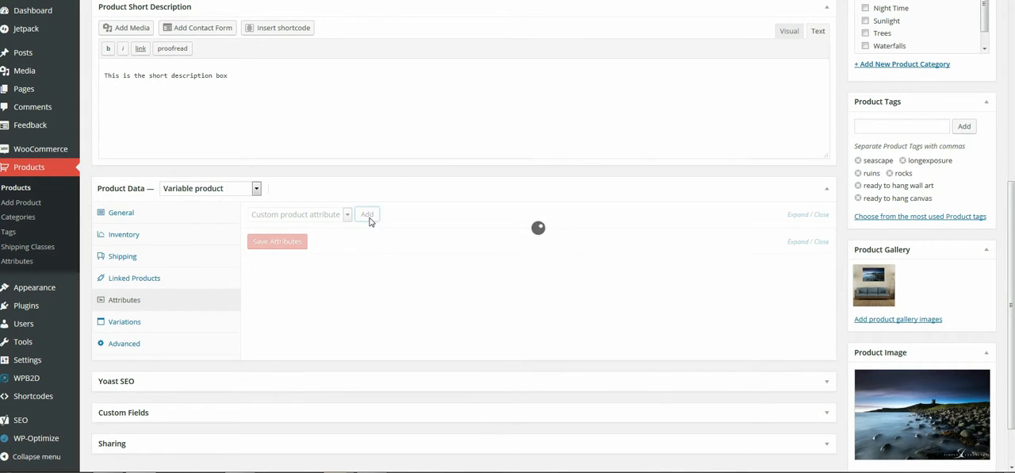
click(314, 277)
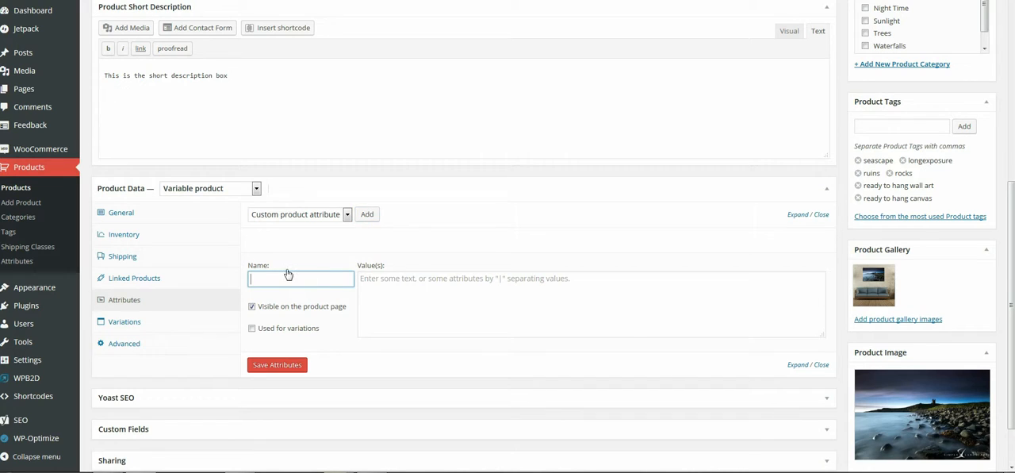
text(Size)
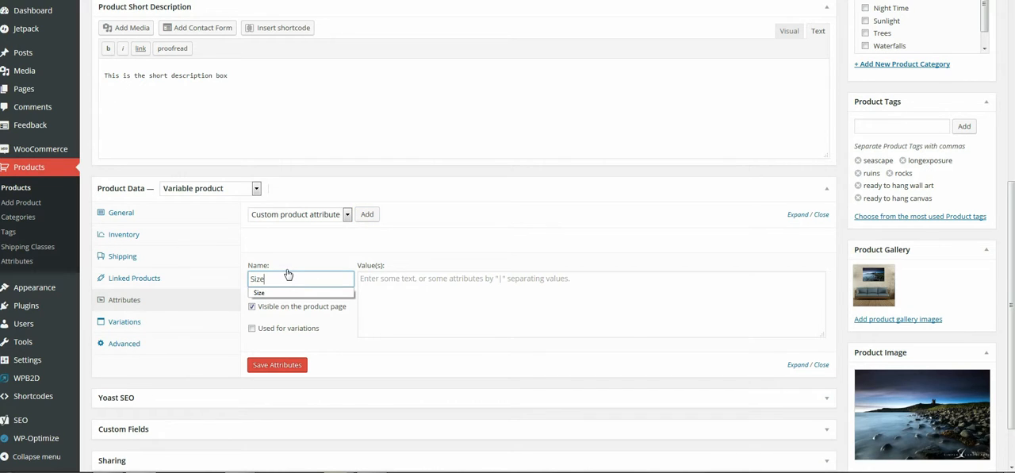
click(285, 294)
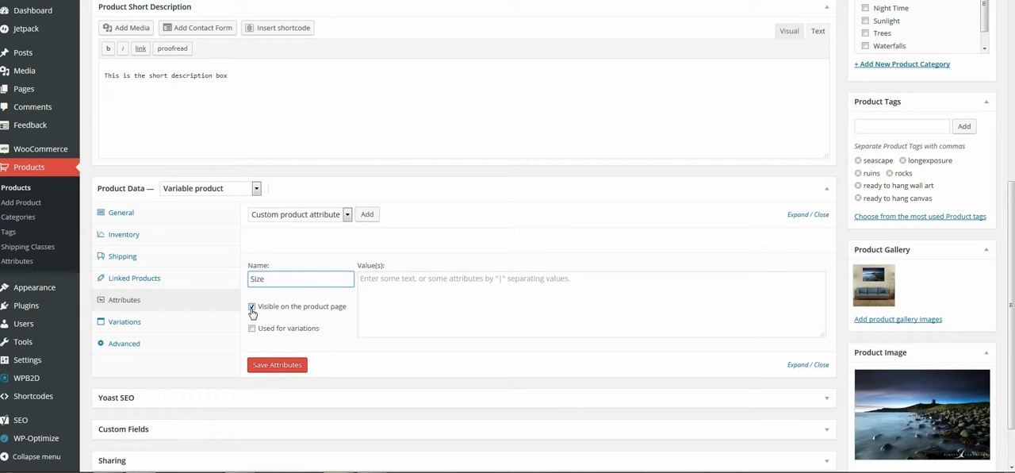
click(252, 309)
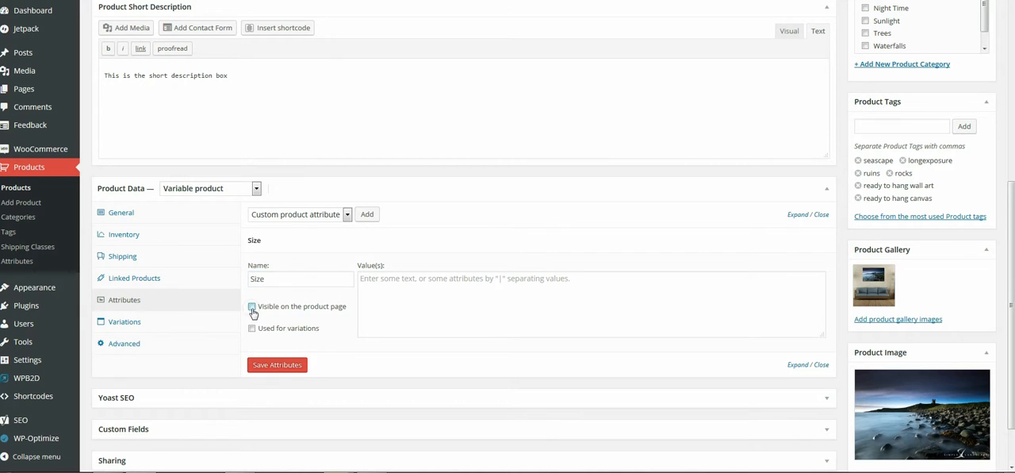
click(252, 329)
Step: Enter 12 x 16 | 18 x 24 | 24 x 36 as the Size attribute's values and save the attributes
click(389, 290)
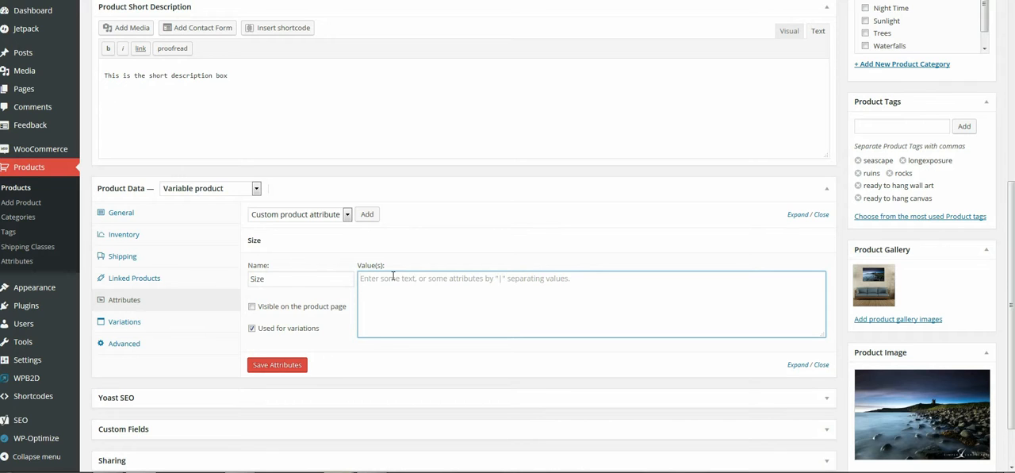
text(12 x)
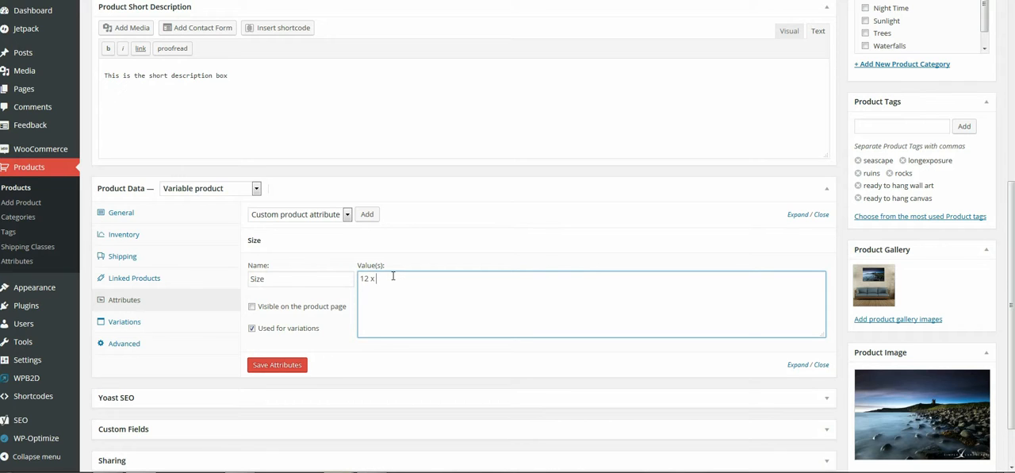
text( 16 | 18 x 24 | 24 x 36)
click(283, 366)
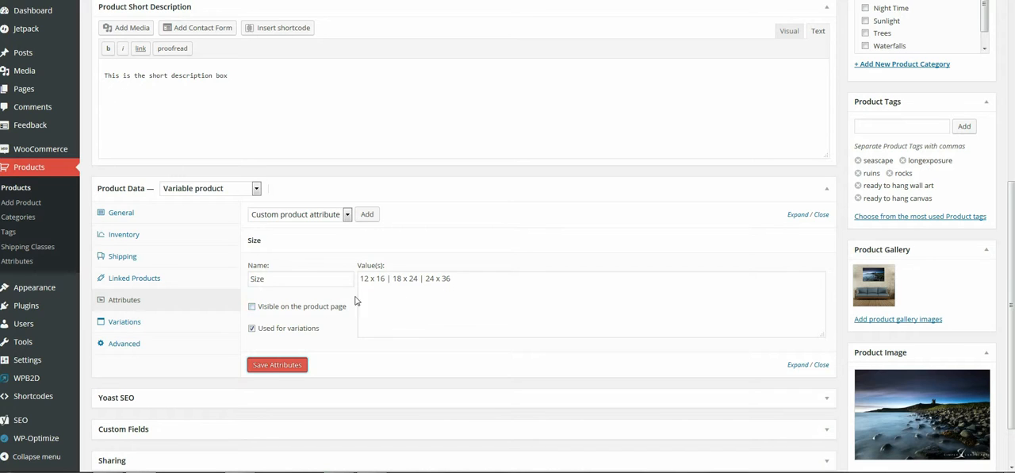
Step: Add a second custom product attribute named "Type:", hidden from the product page and used for variations
click(368, 215)
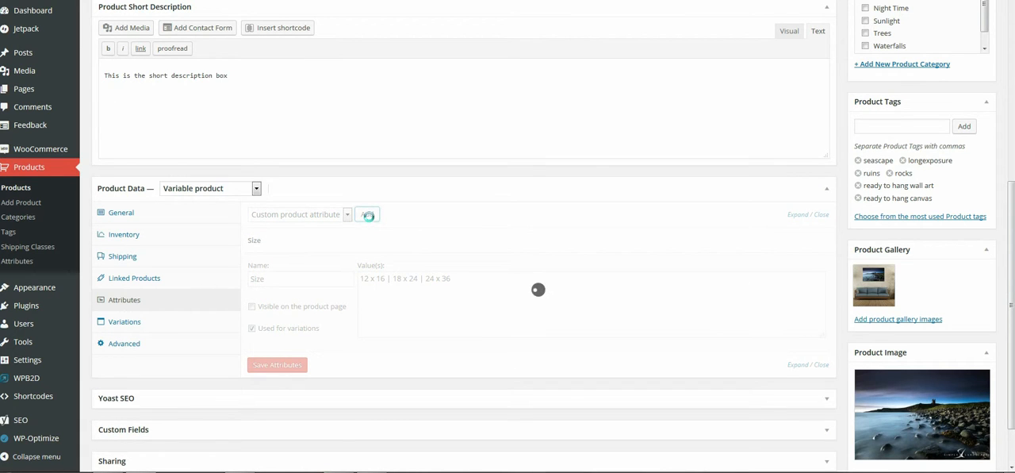
scroll(319, 354, down, 3)
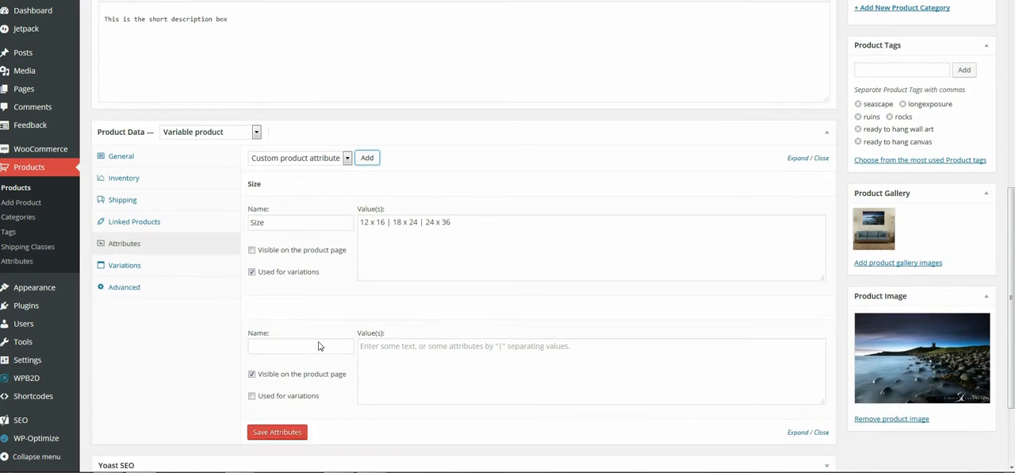
click(300, 274)
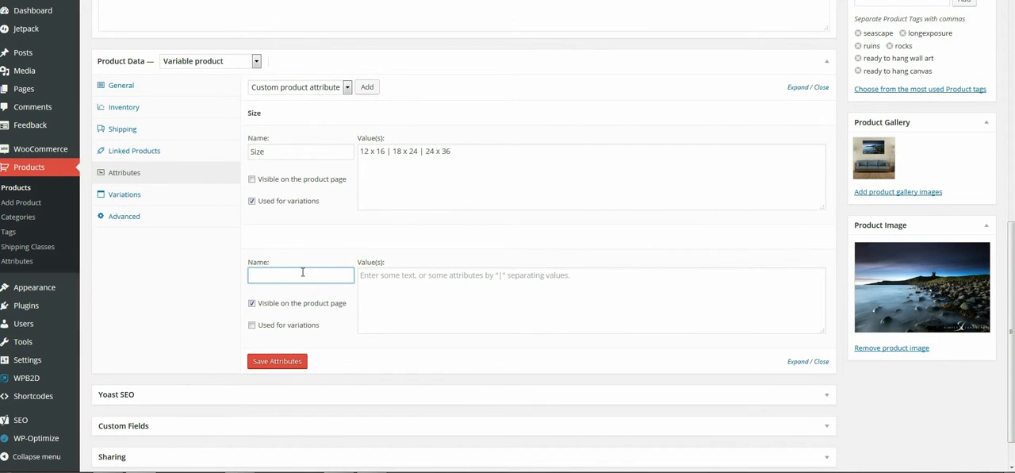
text(T)
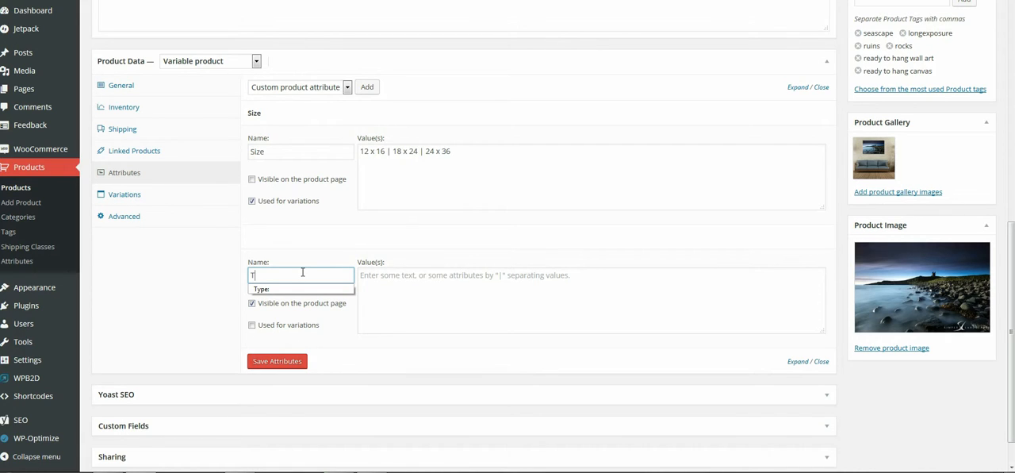
text(ype)
click(265, 290)
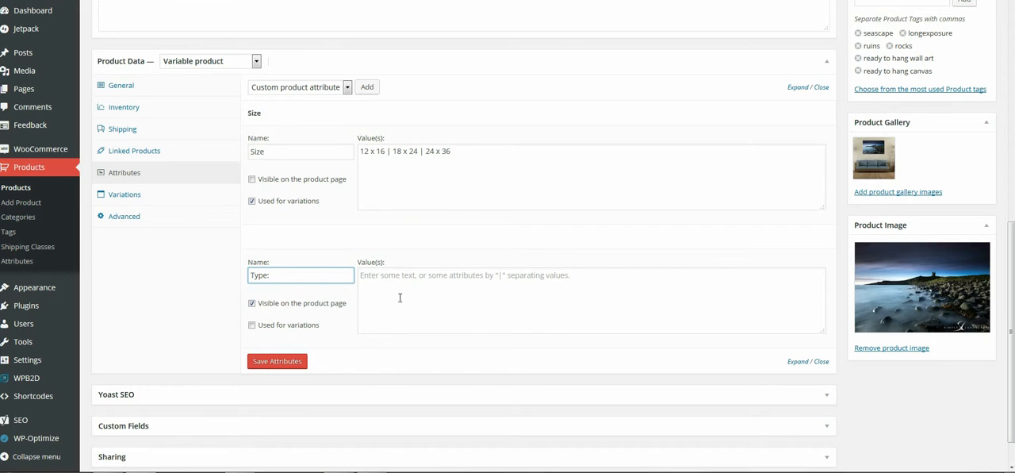
click(252, 305)
click(252, 325)
Step: Enter Fine Art Prints | Canvas Prints as the Type attribute's values and save the attributes
click(412, 294)
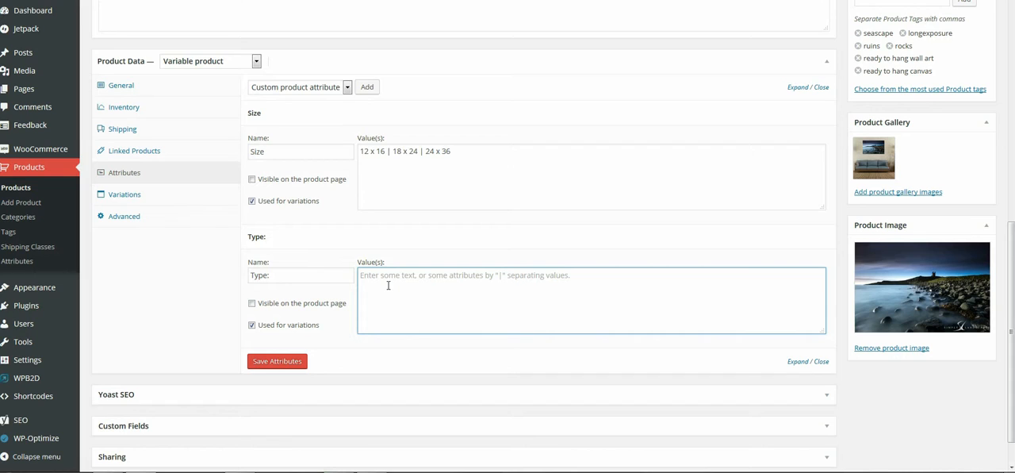
text(Fine art rpint)
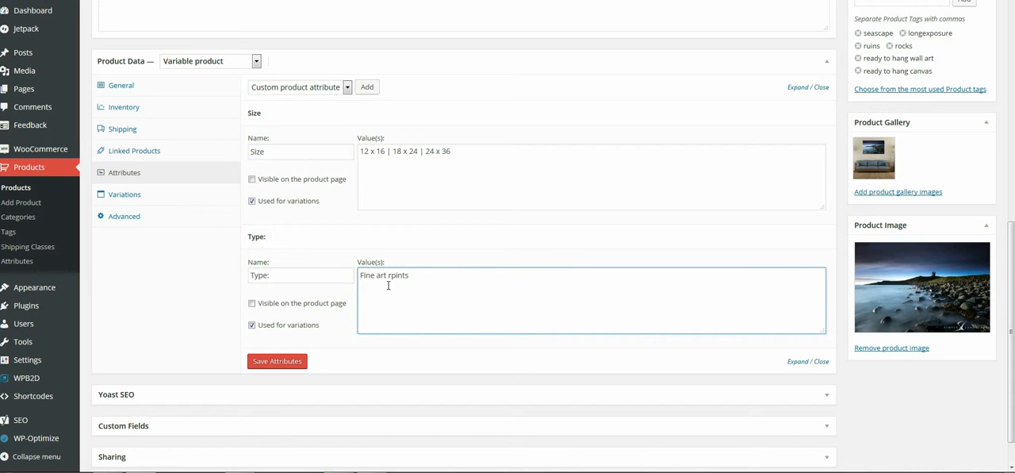
text(s)
key(BackSpace)
text(p)
key(BackSpace)
text(P)
key(Left)
key(Left)
key(Left)
key(Left)
key(BackSpace)
text(Art Prints   | Canvas Prints)
click(278, 362)
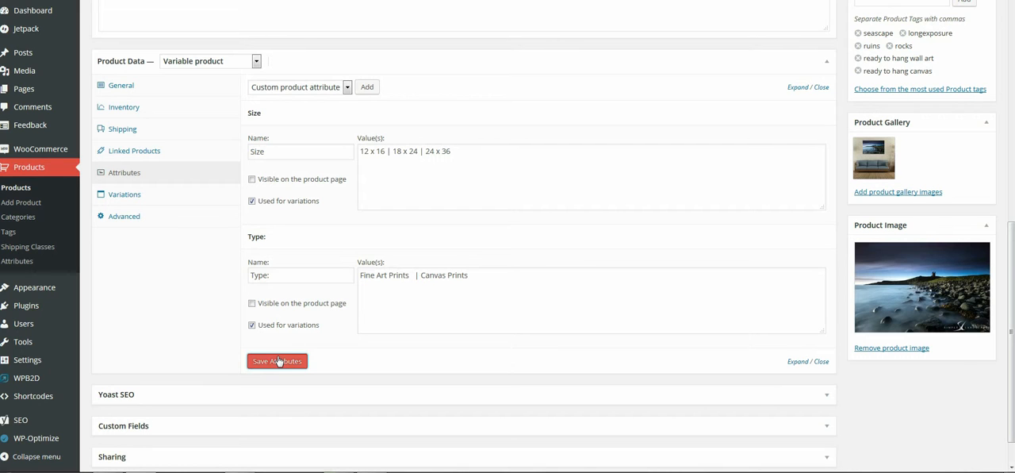
Step: Create product variations from all attributes, covering every combination of size and type
click(125, 194)
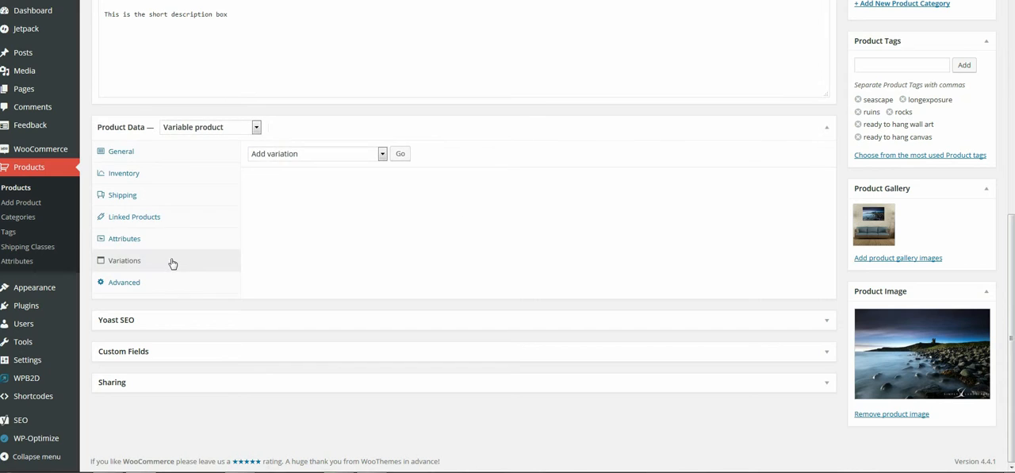
click(383, 154)
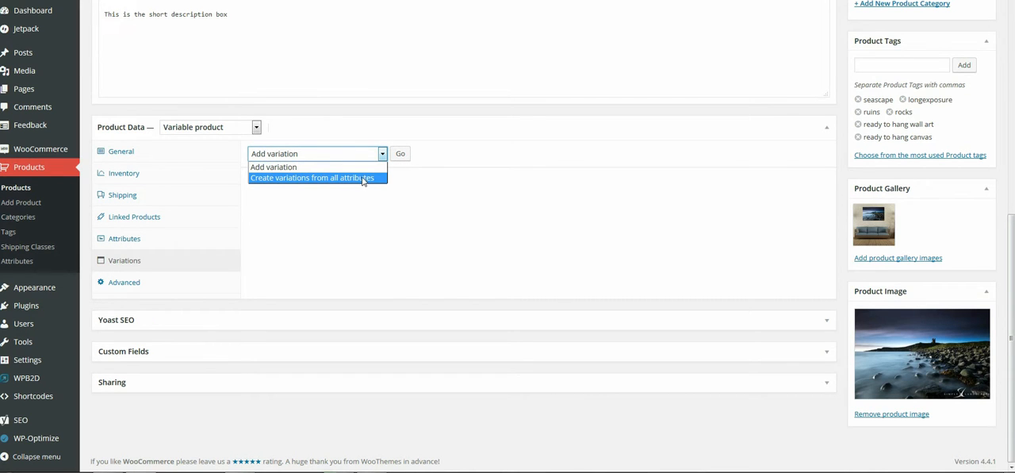
click(364, 180)
click(401, 155)
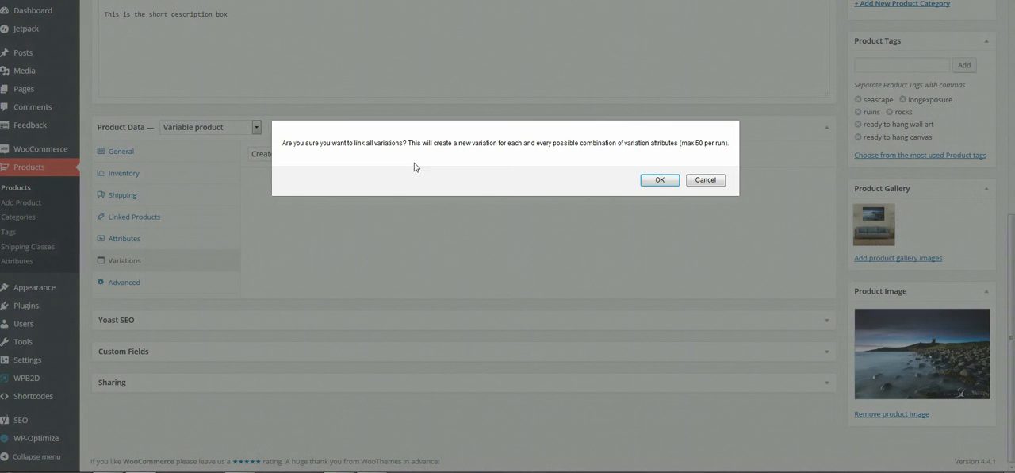
click(660, 180)
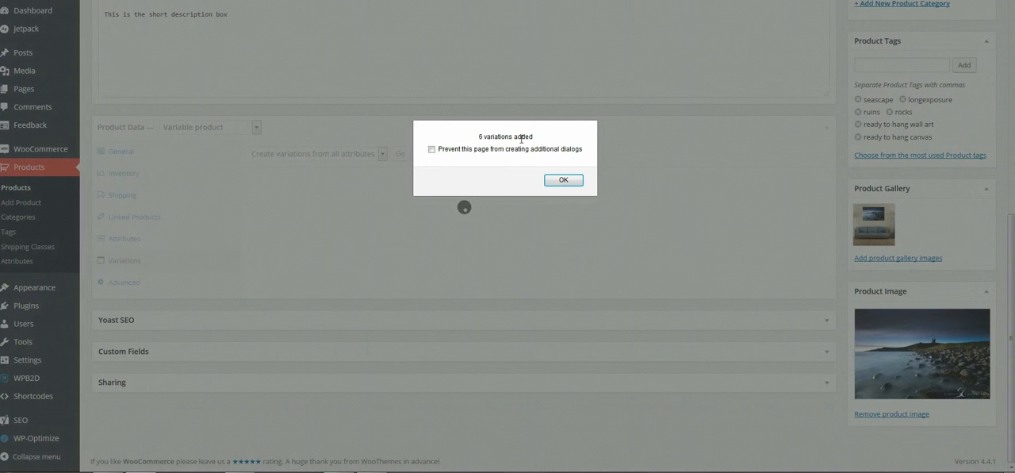
click(568, 183)
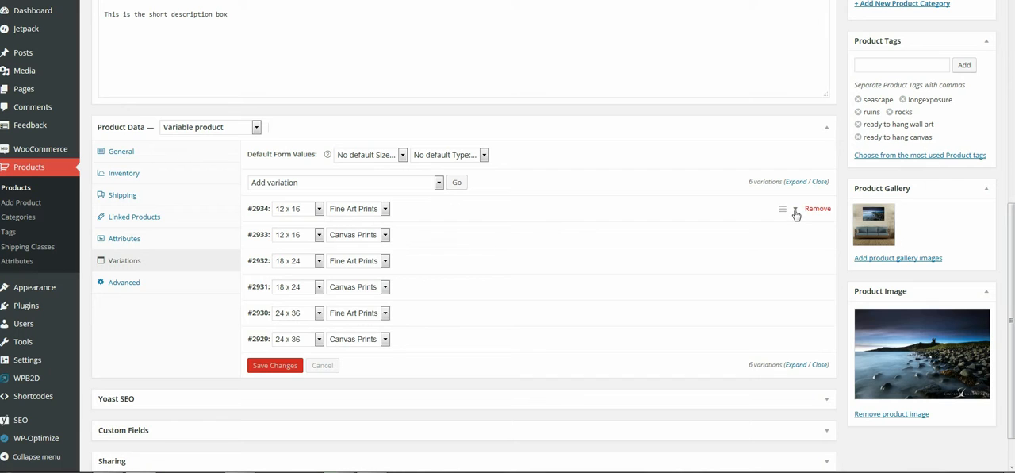
Step: Expand the 12 x 16 Fine Art Prints variation and set its SKU to "Dustanburgh castle 12 x 16 FAP"
click(796, 212)
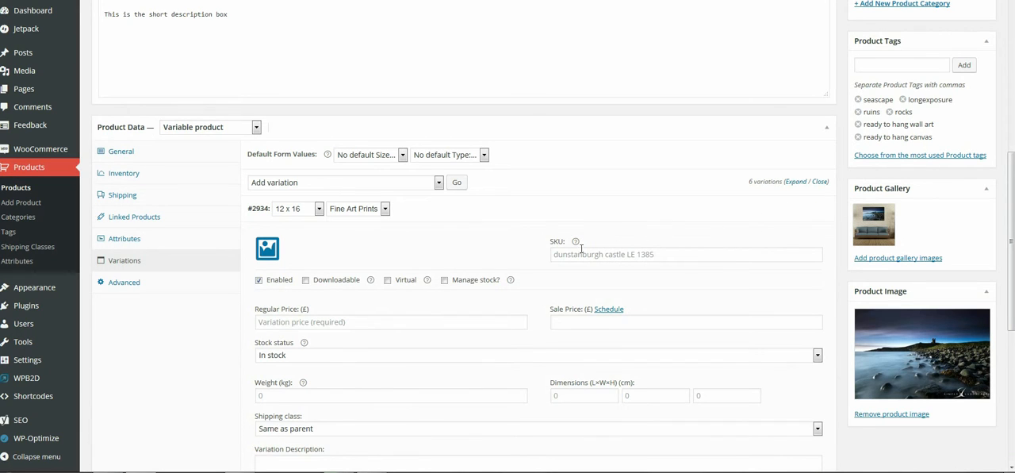
click(576, 254)
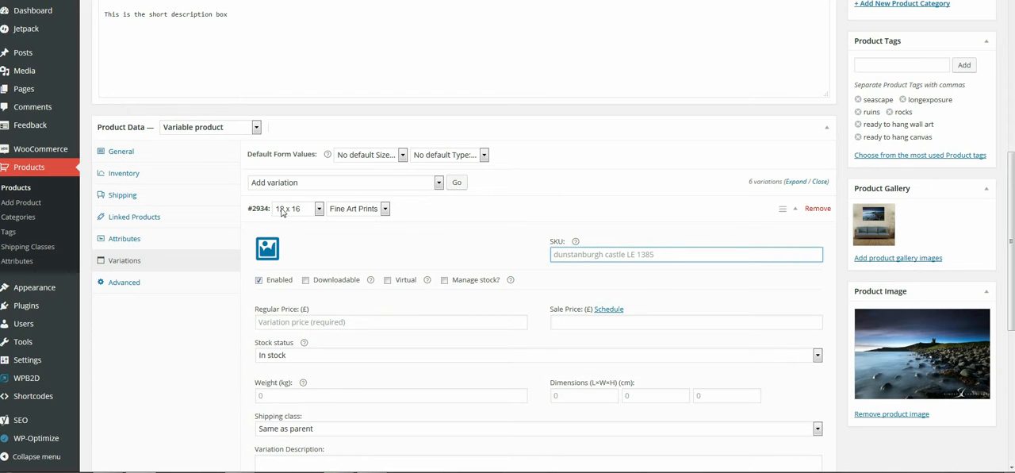
text(Dustna)
key(BackSpace)
key(BackSpace)
text(anburgh castle)
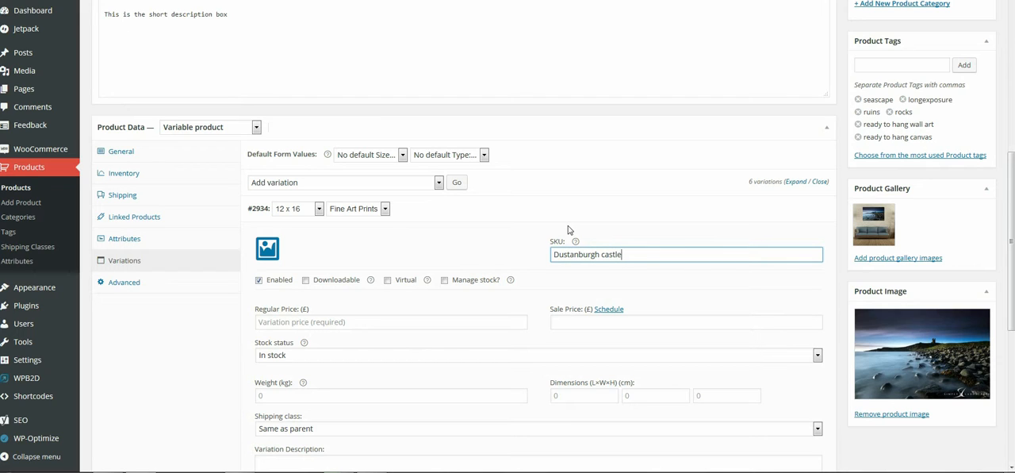
text( 12 x 16 FAP)
Step: Set the 12 x 16 Fine Art Prints variation's regular price to £19.99
click(325, 321)
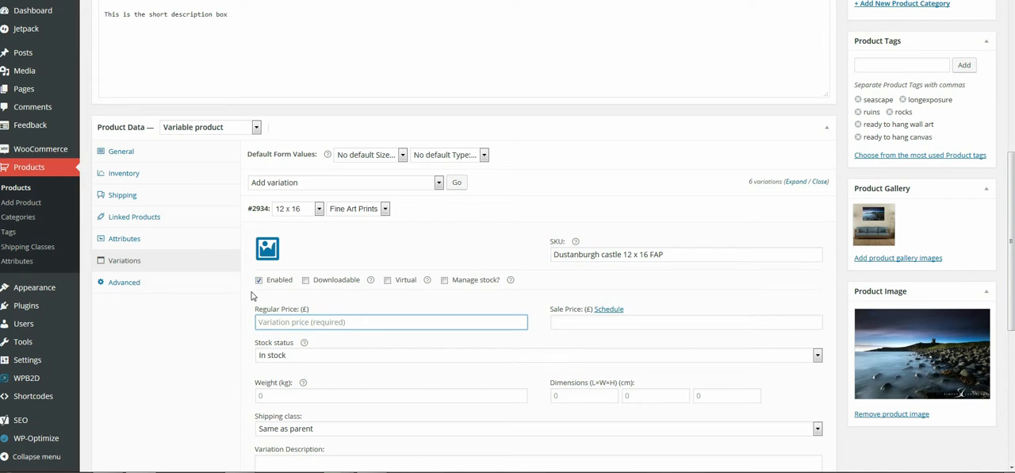
text(29)
key(BackSpace)
text(19.99)
Step: Reuse the SKU text to write the 12 x 16 Fine Art Prints variation description as "Dustanburgh castle 12 x 16 Fine art print"
scroll(374, 341, down, 3)
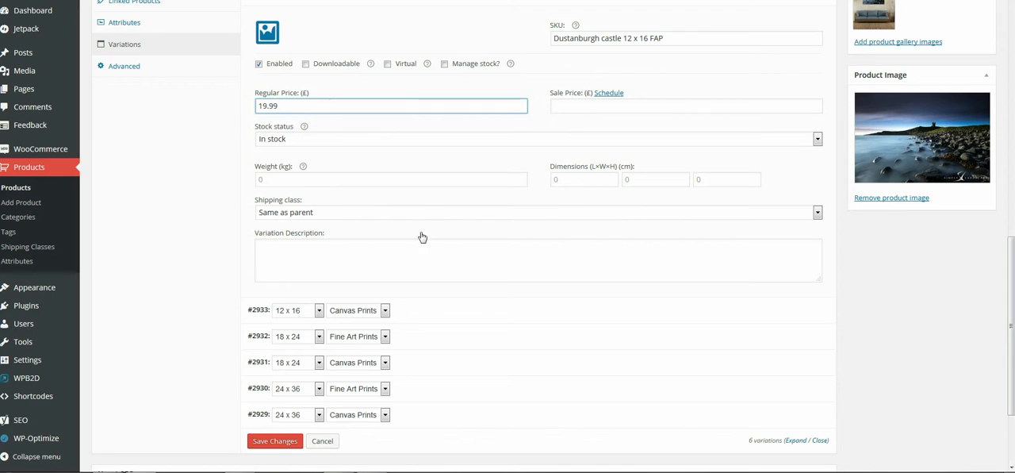
click(324, 254)
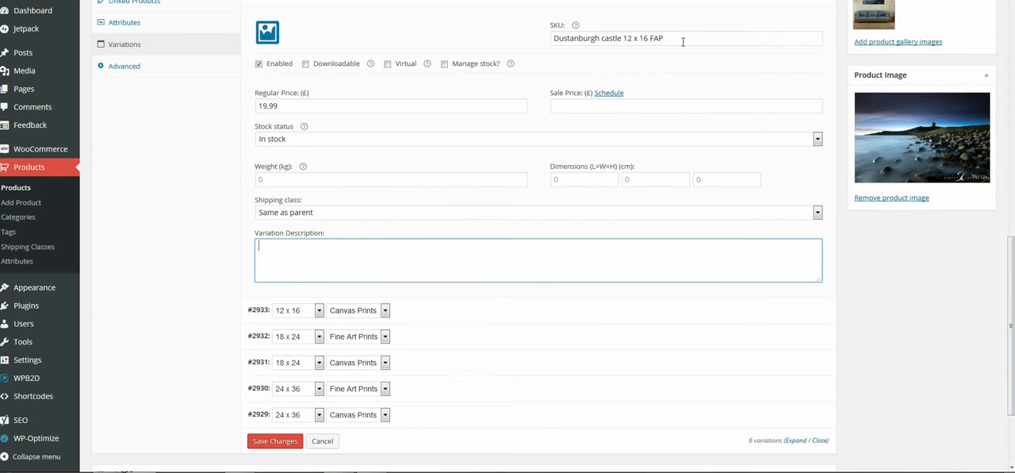
drag(679, 38, 538, 35)
key(ctrl+c)
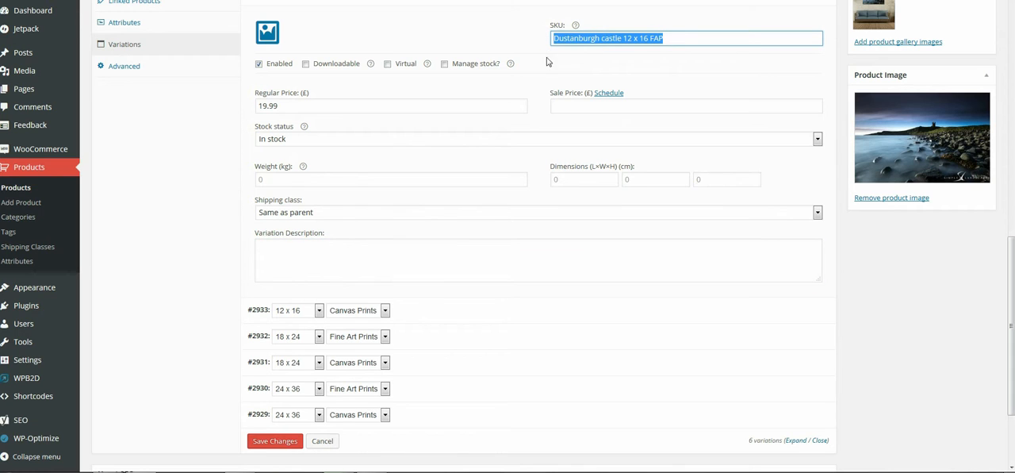
click(318, 256)
key(ctrl+v)
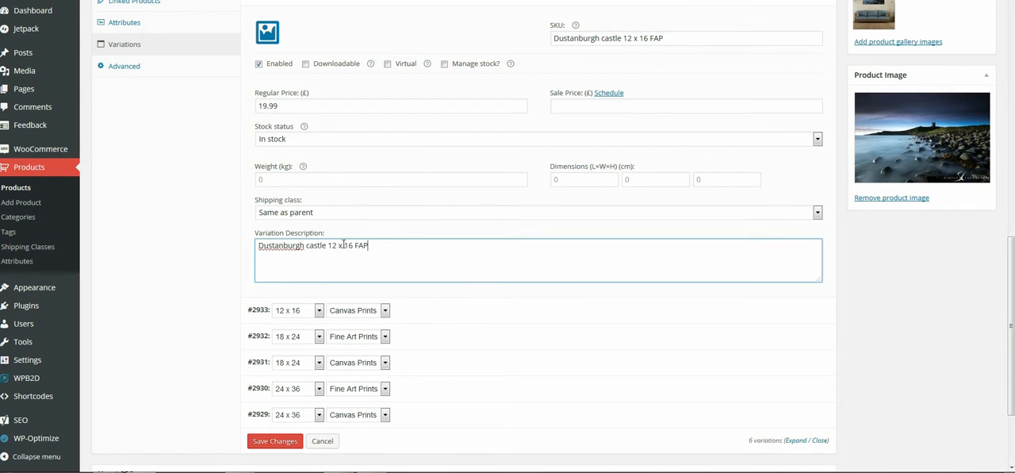
drag(355, 246, 384, 244)
text(Fine art print)
Step: Expand the 12 x 16 Canvas Prints variation and set its regular price to £29.99
click(793, 314)
scroll(630, 329, down, 3)
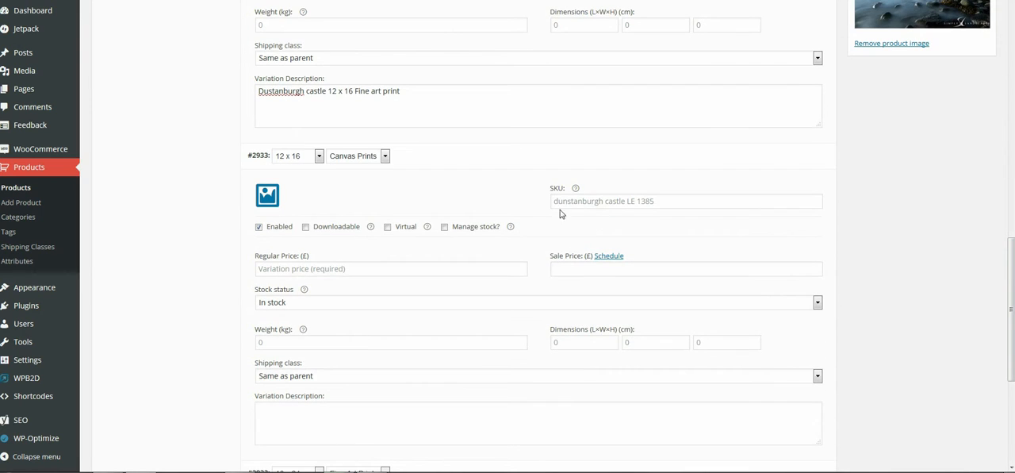
click(282, 270)
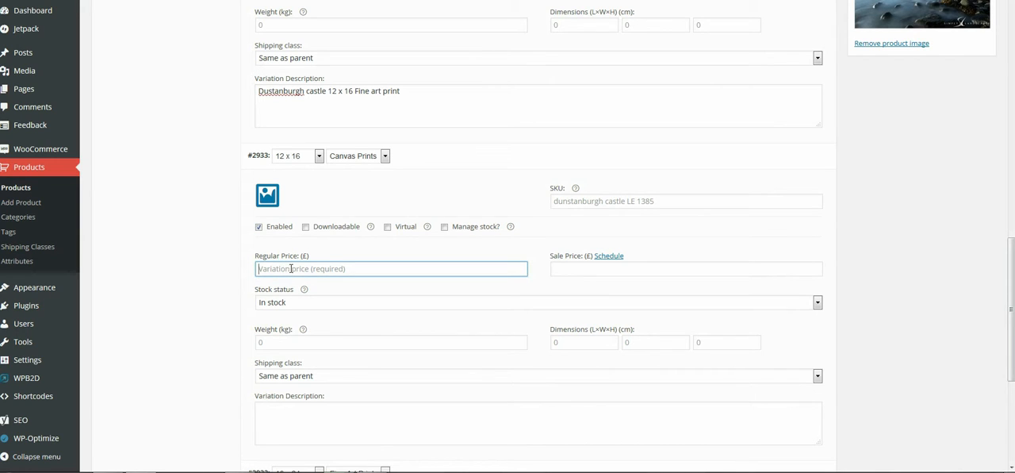
text(20.00)
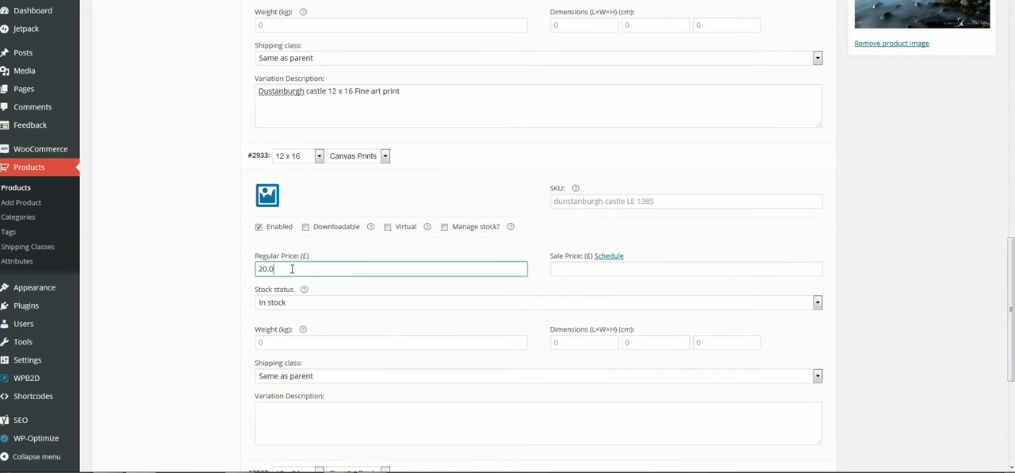
key(BackSpace)
key(BackSpace)
key(BackSpace)
key(BackSpace)
text(9.99)
Step: Expand the 18 x 24 Fine Art Prints variation and set its regular price to £39.99
scroll(387, 289, down, 3)
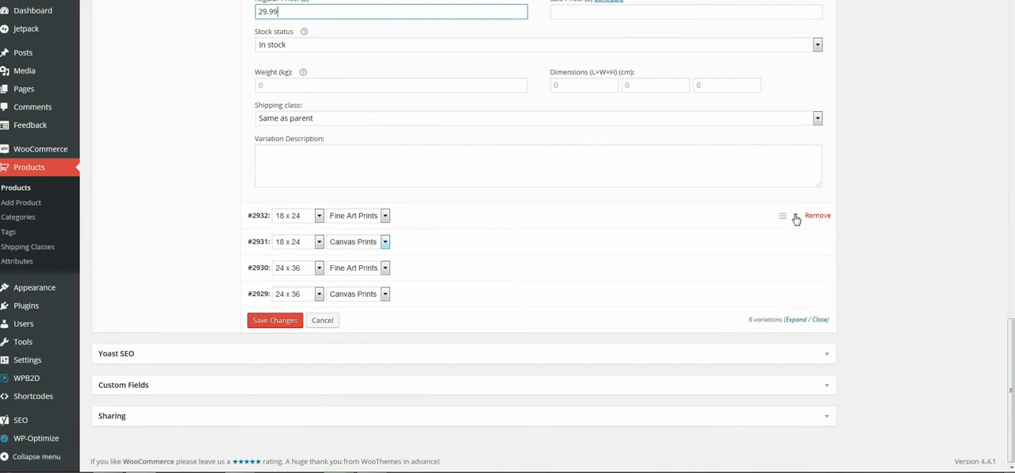
click(793, 220)
click(314, 328)
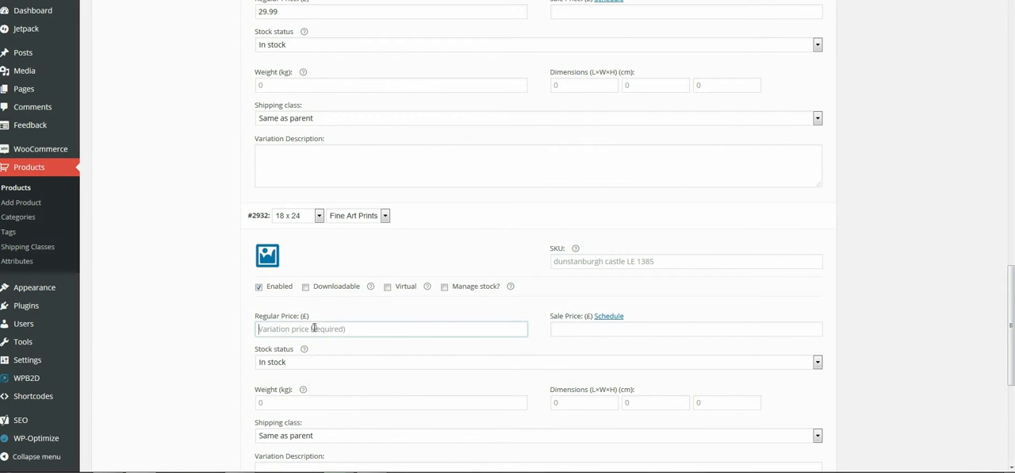
text(39.99)
Step: Expand the 18 x 24 Canvas Prints variation and set its regular price to £39.99
scroll(373, 317, down, 2)
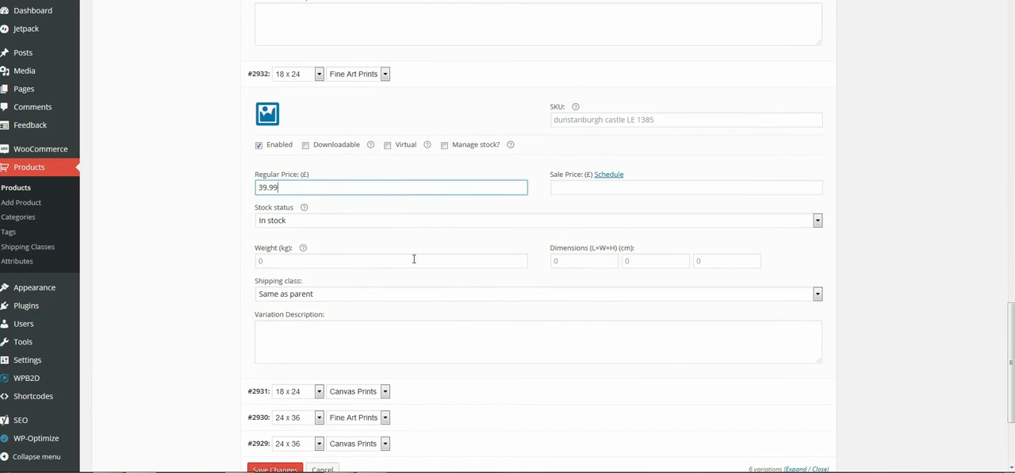
scroll(428, 274, down, 3)
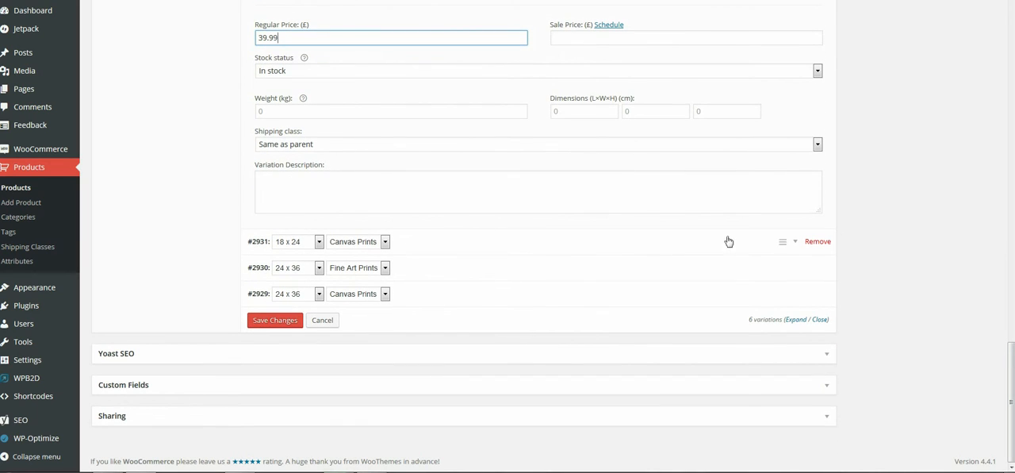
click(792, 247)
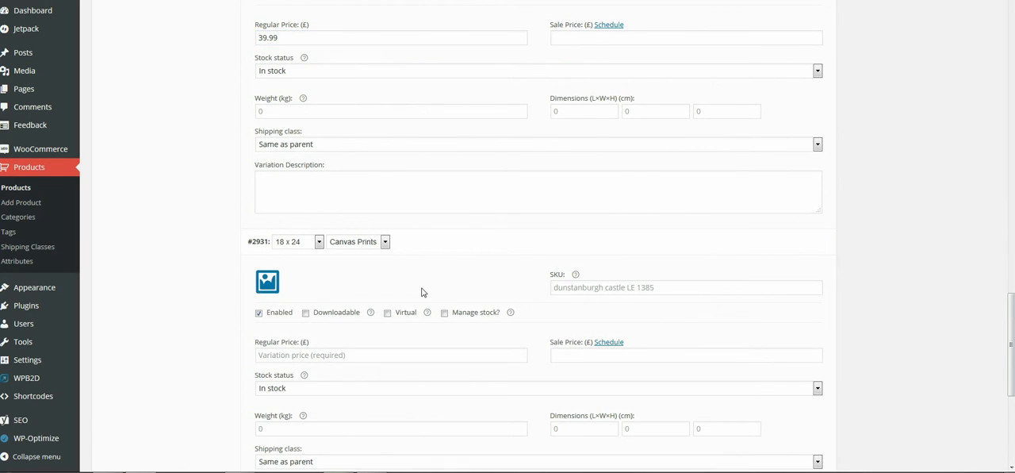
scroll(422, 292, down, 2)
click(324, 204)
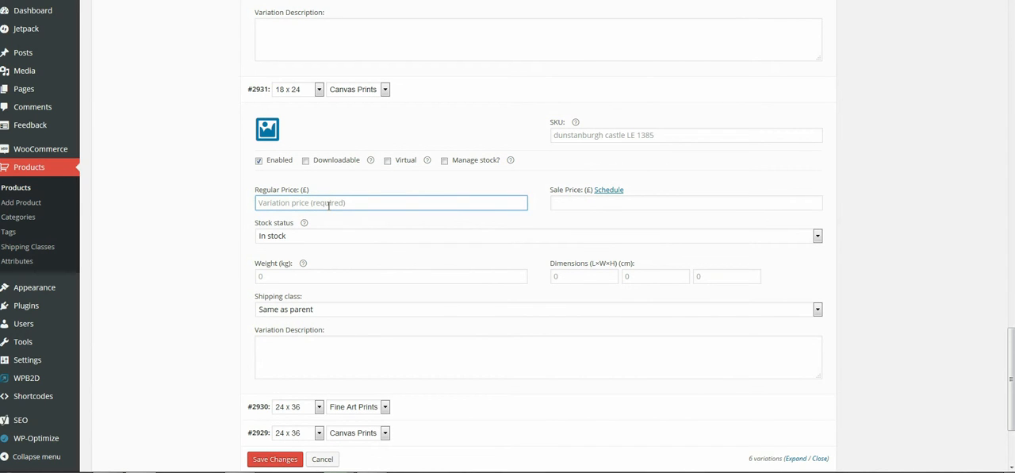
text(39.99)
Step: Expand the 24 x 36 Fine Art Prints variation and set its regular price to £49.99
scroll(385, 230, down, 2)
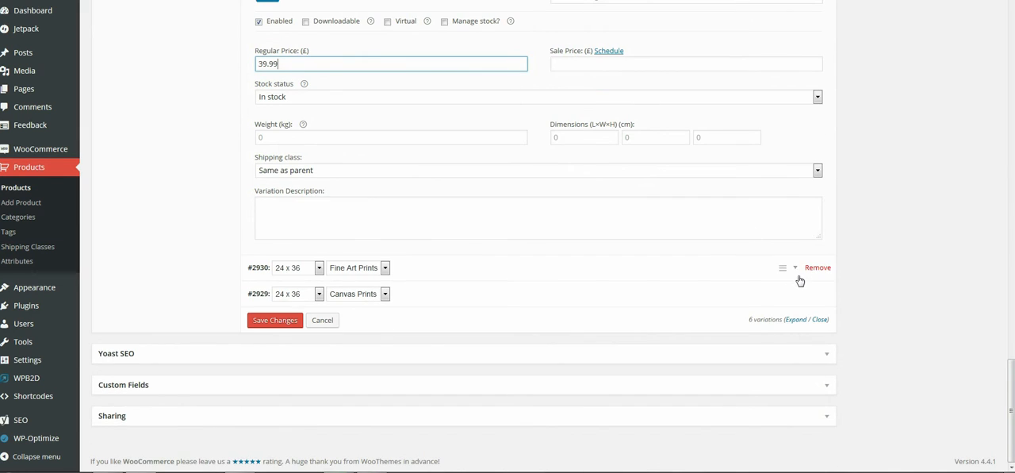
click(798, 274)
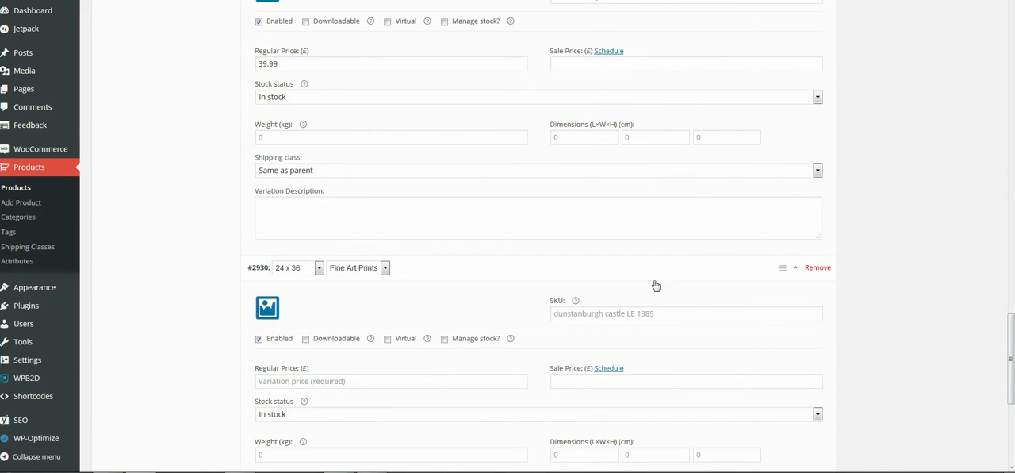
click(283, 381)
text(4)
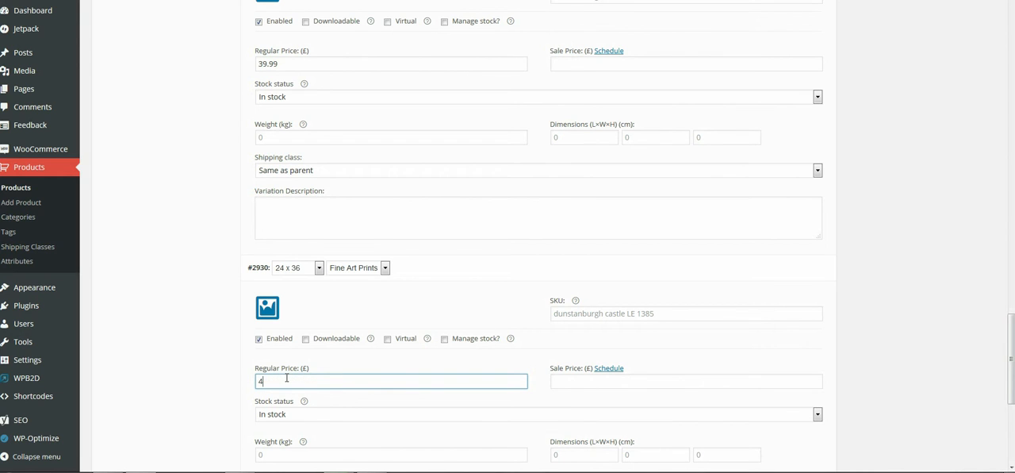
text(9.99)
Step: Set the 24 x 36 Canvas Prints variation's regular price to £59.99 and save the variation changes
scroll(381, 376, down, 3)
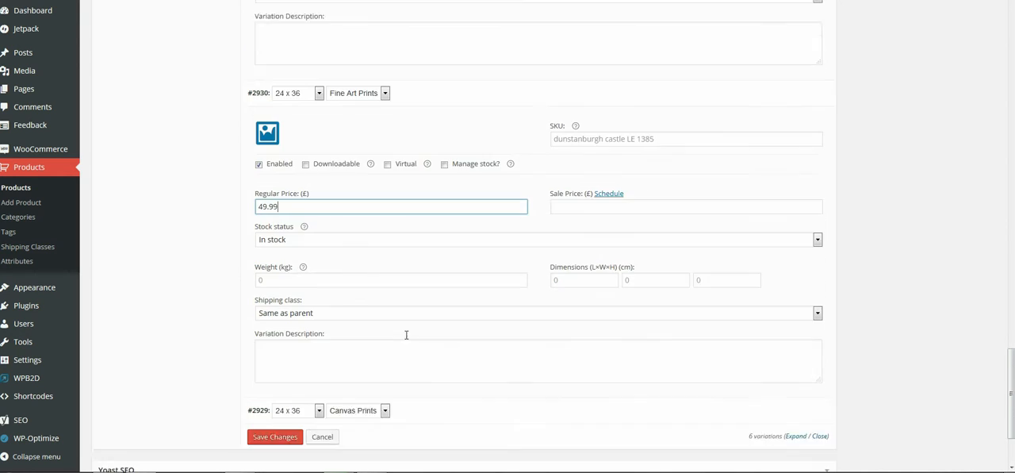
click(795, 357)
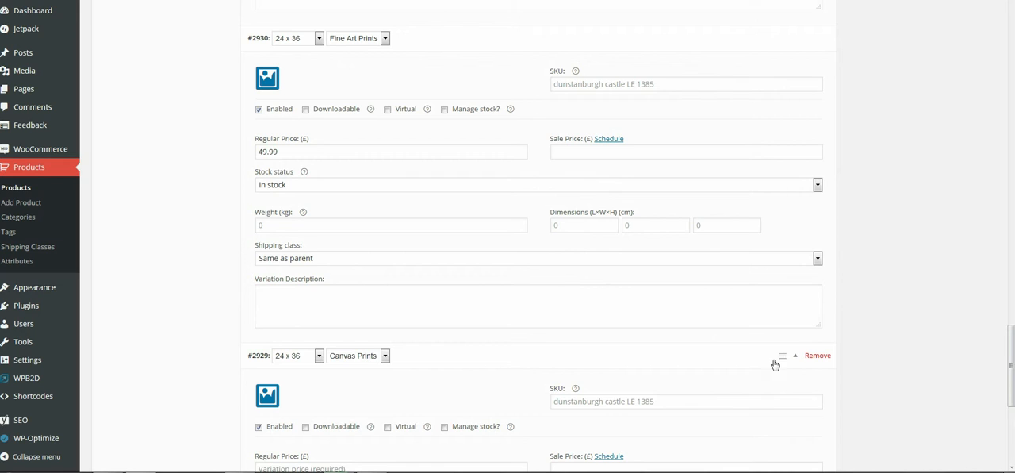
scroll(413, 377, down, 1)
scroll(412, 377, down, 2)
click(303, 300)
text(59.99)
scroll(365, 317, down, 3)
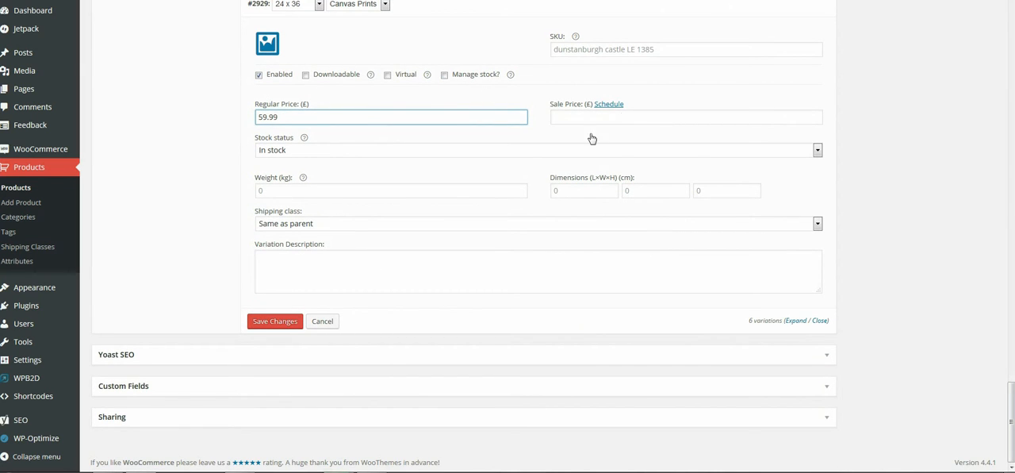
click(274, 323)
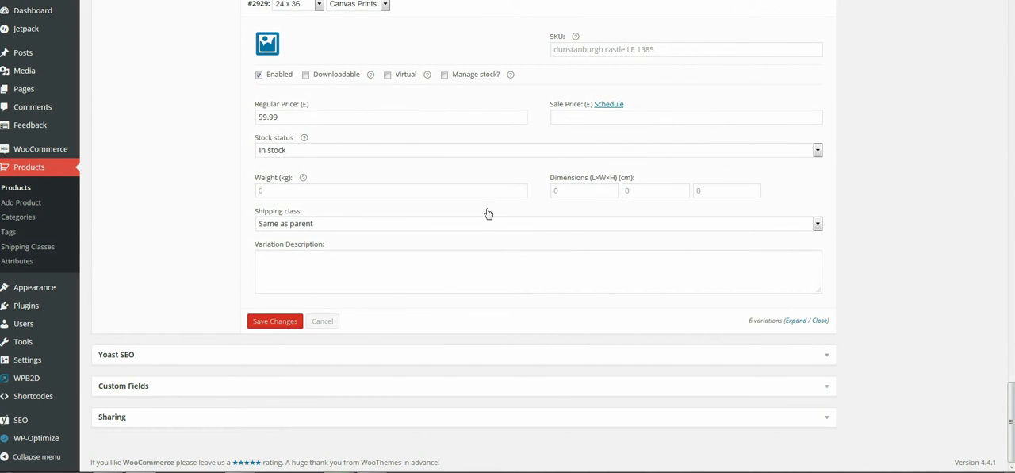
Step: Preview the Dunstanburgh Castle product page and check the price range shown under the title
scroll(485, 238, down, 15)
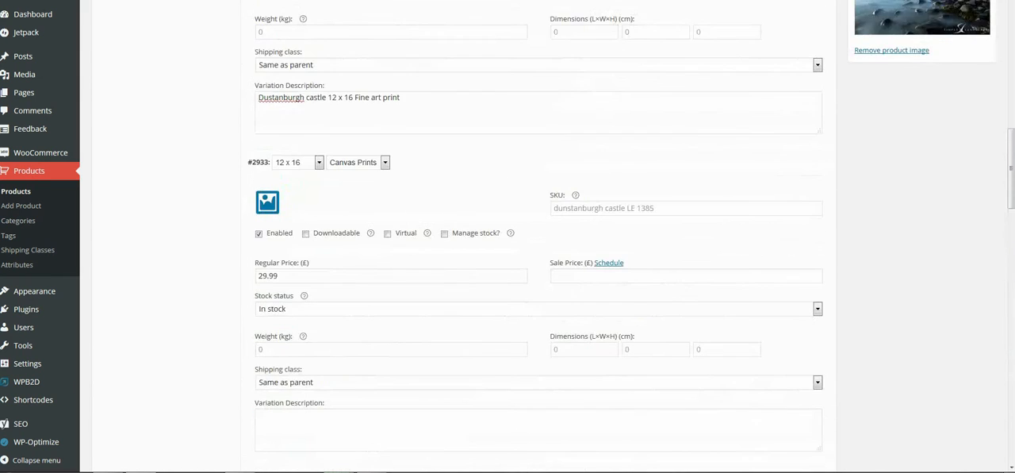
scroll(481, 254, up, 8)
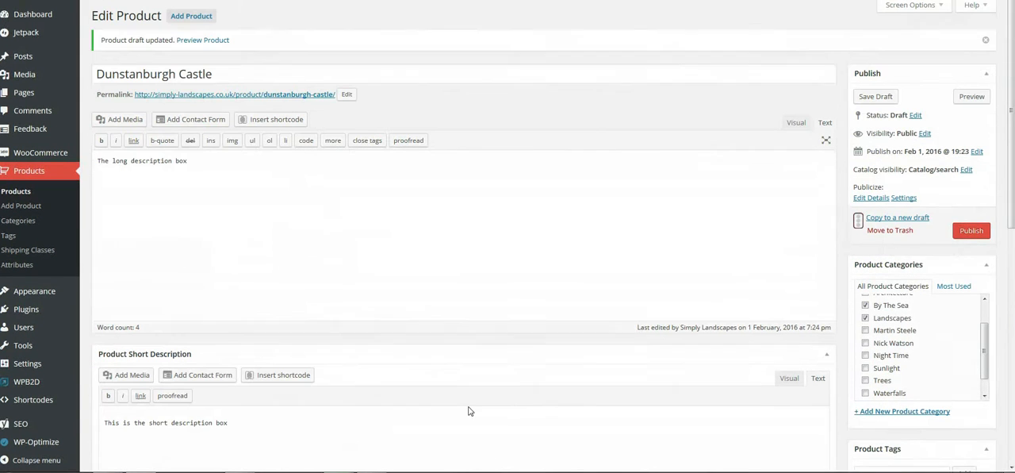
click(973, 99)
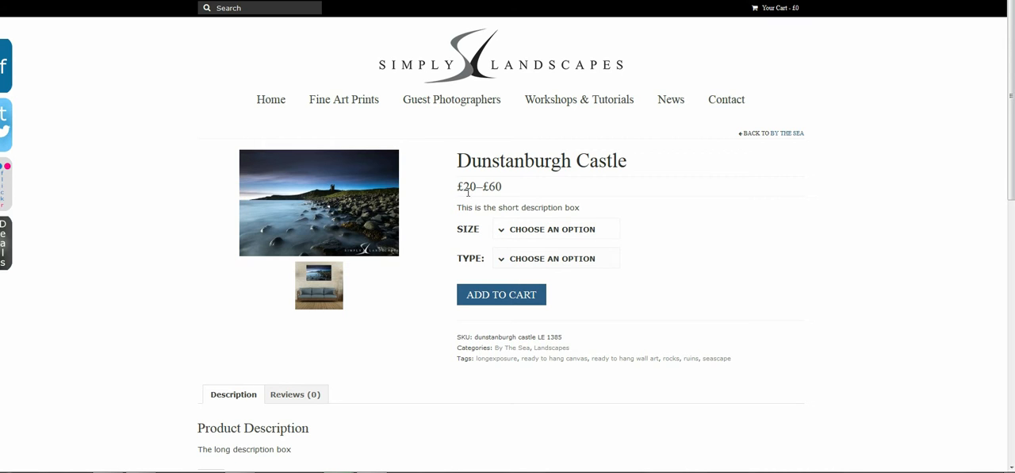
double_click(493, 186)
Step: Choose size 12 x 16 and type Fine Art Prints in the preview and check the variation's description
click(505, 232)
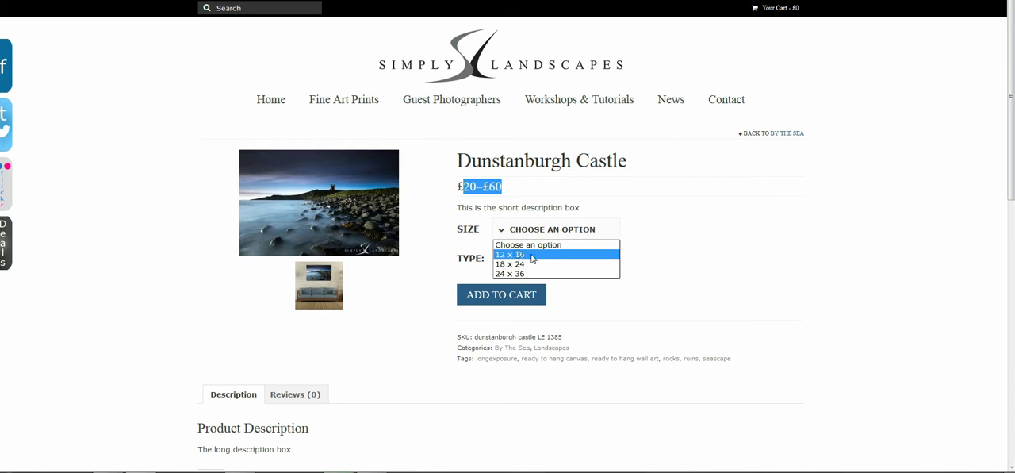
click(533, 254)
click(508, 262)
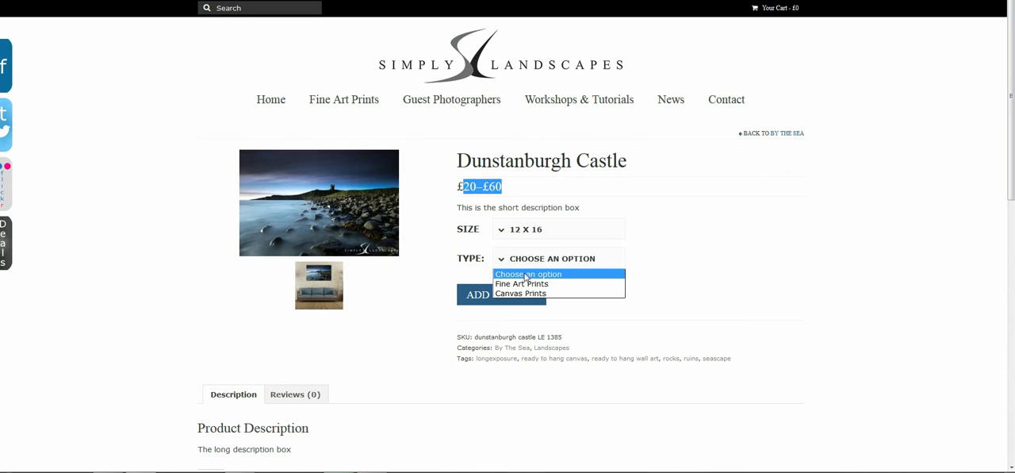
click(519, 284)
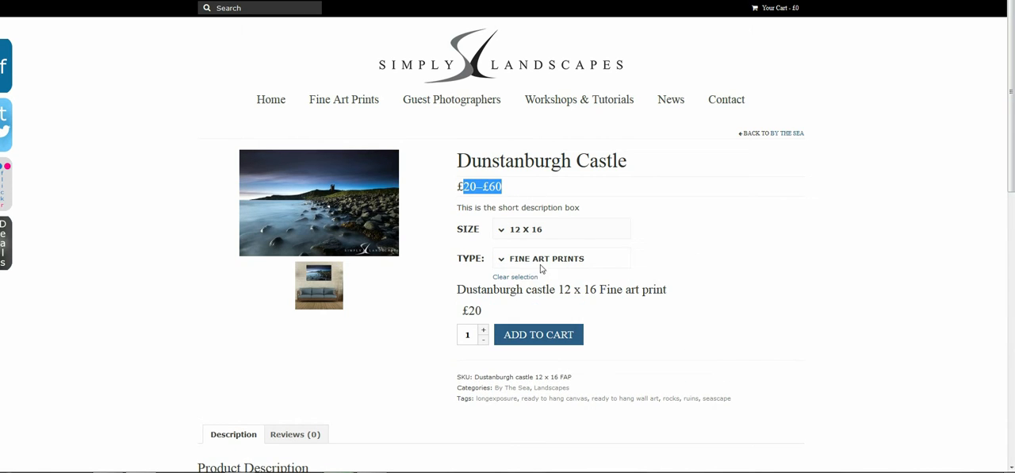
drag(458, 291, 664, 288)
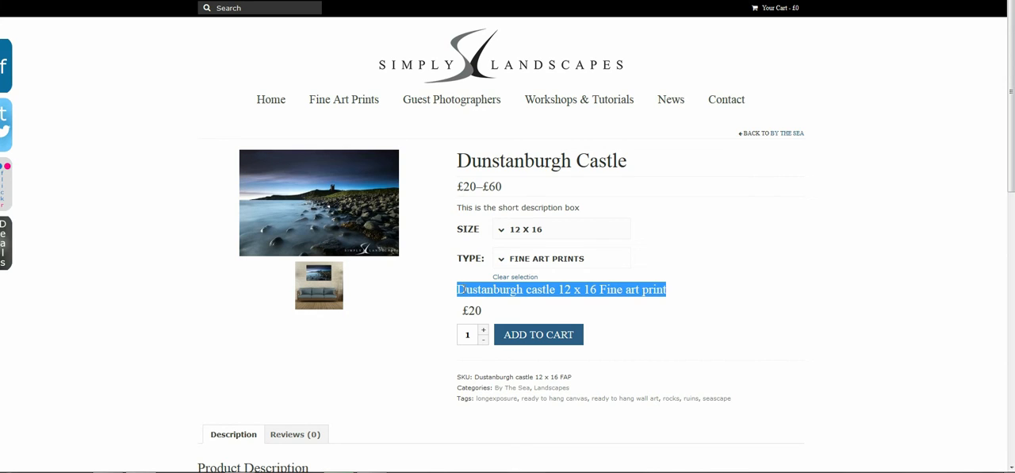
drag(457, 291, 669, 299)
Step: Switch the previewed size to 18 x 24 to check its price, and reset the type to Choose an option
click(519, 230)
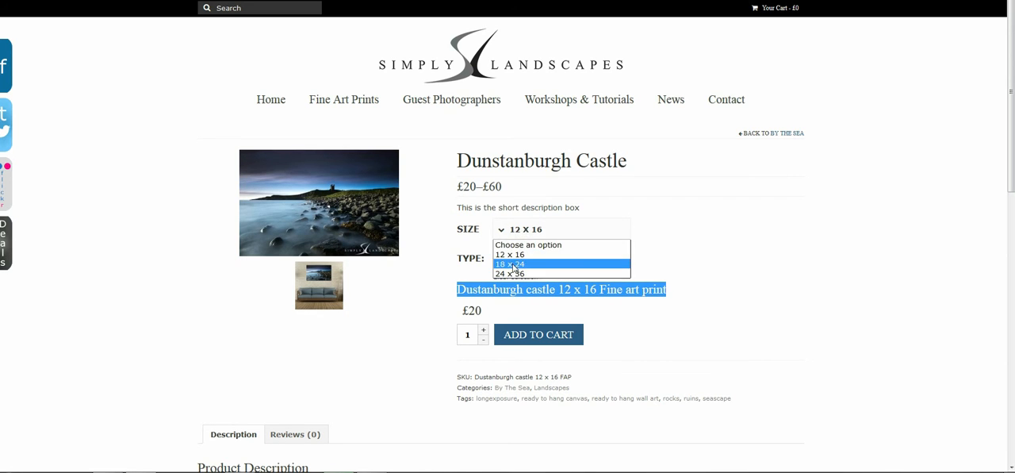
click(515, 269)
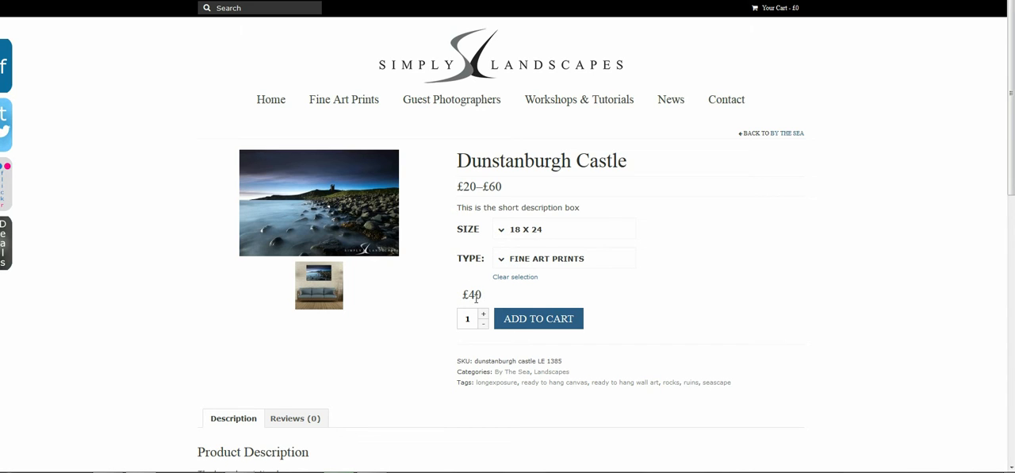
click(516, 260)
click(522, 276)
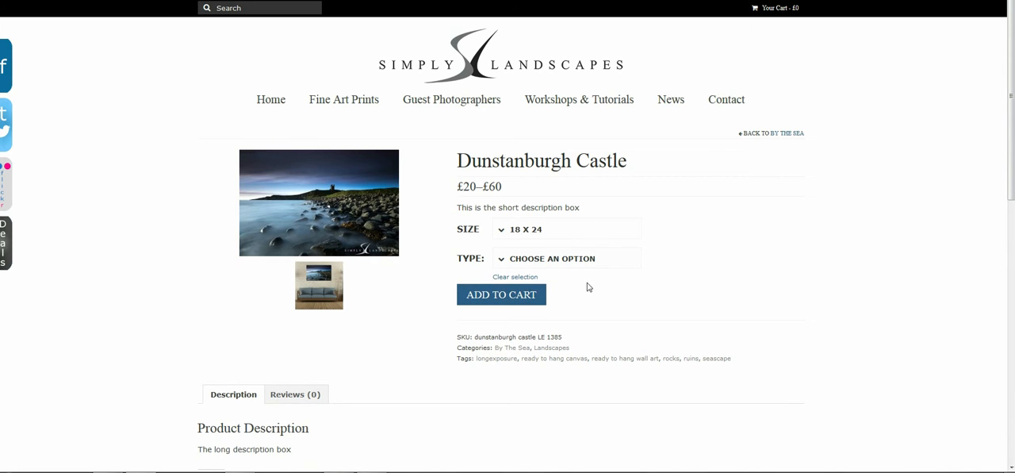
Step: Review the product's tags in the preview, open the seascape tag and browse the products listed under it
scroll(588, 287, down, 3)
drag(457, 236, 730, 238)
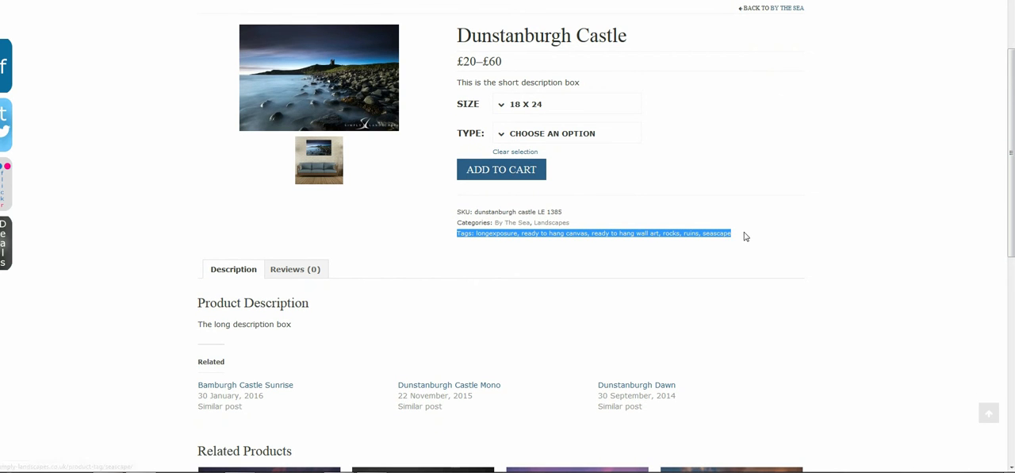
click(639, 257)
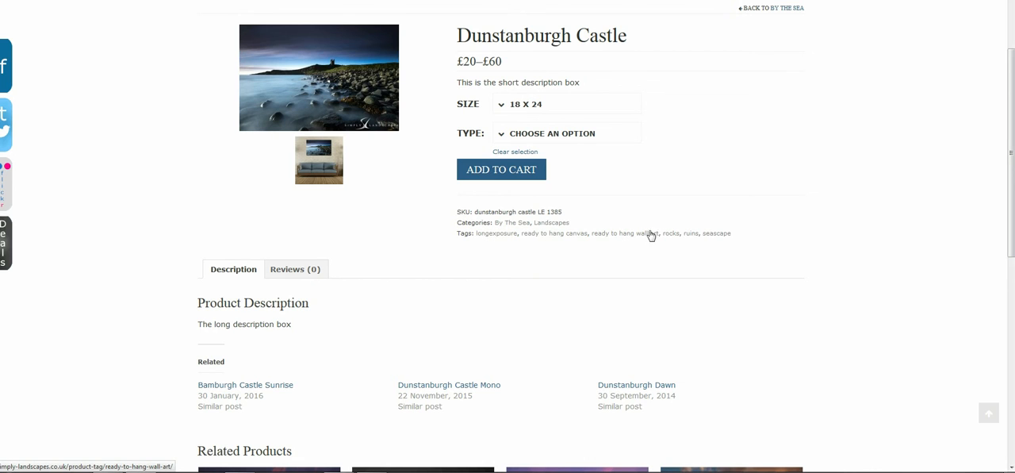
click(717, 234)
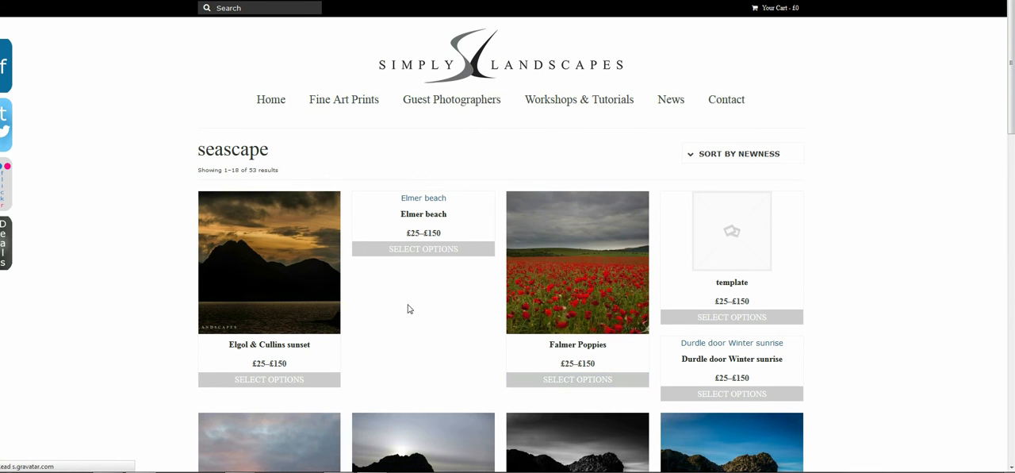
scroll(411, 318, down, 4)
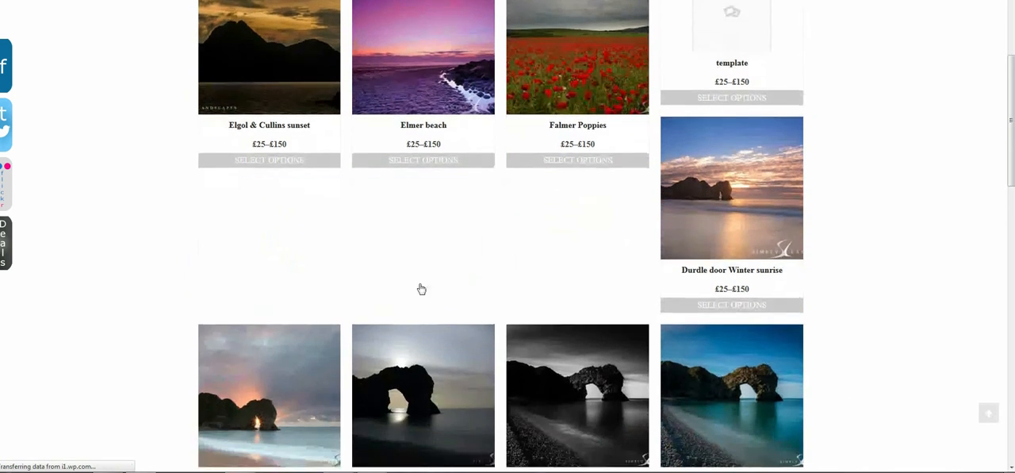
Step: Look further through the seascape tag's product listing, examining the images and price ranges of the tagged prints
scroll(425, 278, down, 1)
scroll(437, 263, up, 5)
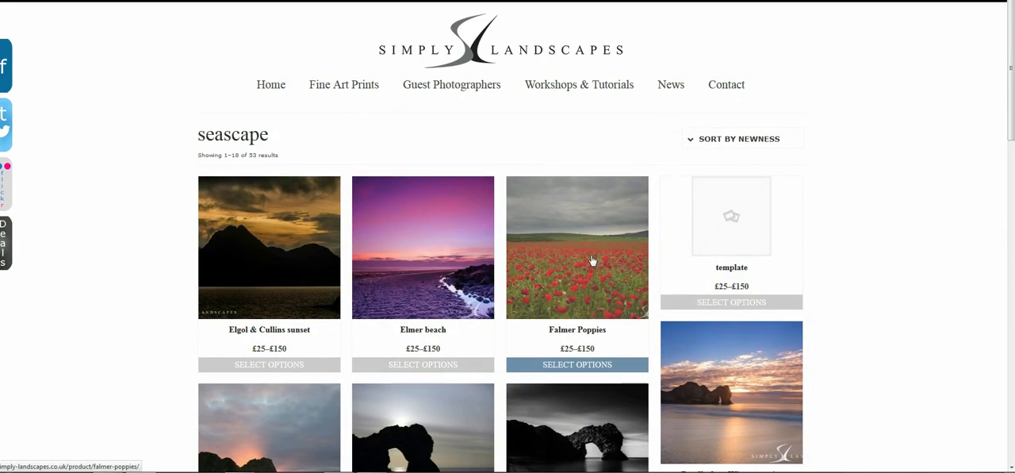
scroll(389, 290, down, 10)
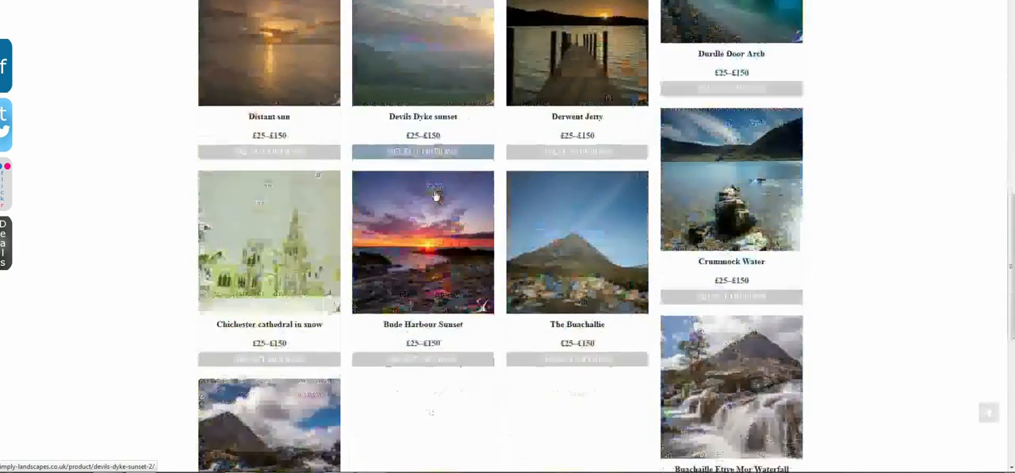
scroll(442, 173, down, 1)
scroll(437, 320, up, 11)
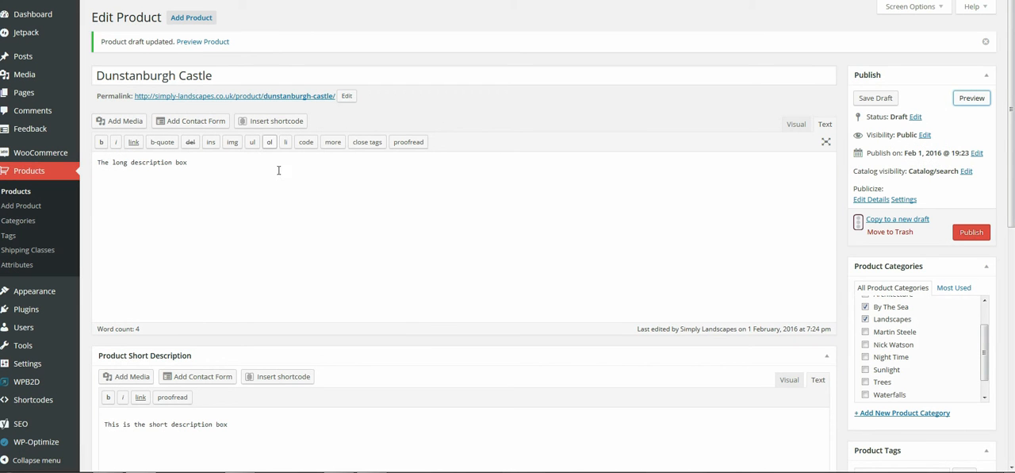
Step: Return to the Dunstanburgh Castle product editor and review its descriptions, size and type variations, categories, tags and images
scroll(357, 258, down, 10)
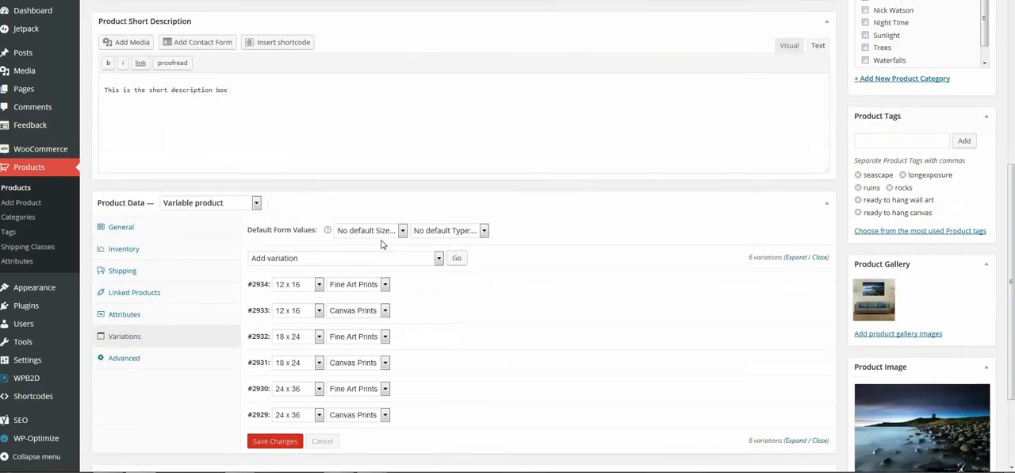
scroll(414, 215, up, 4)
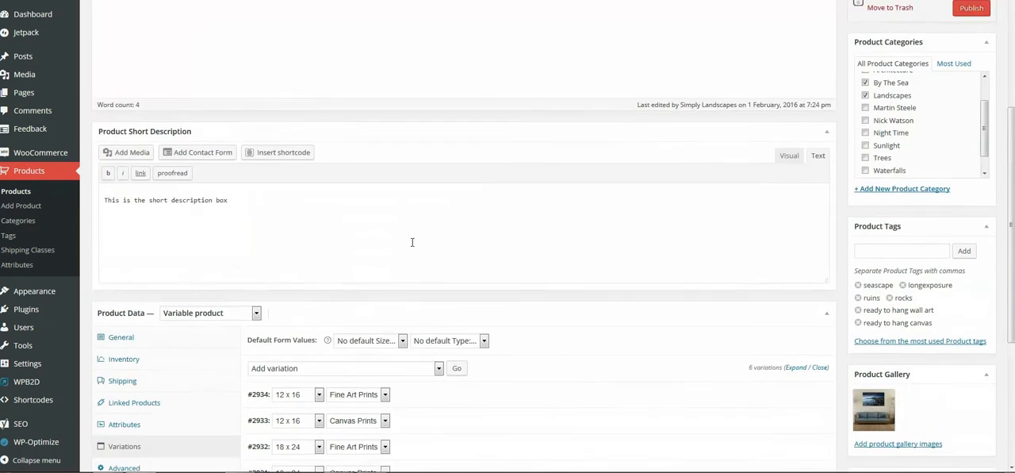
scroll(416, 214, down, 3)
scroll(418, 212, down, 2)
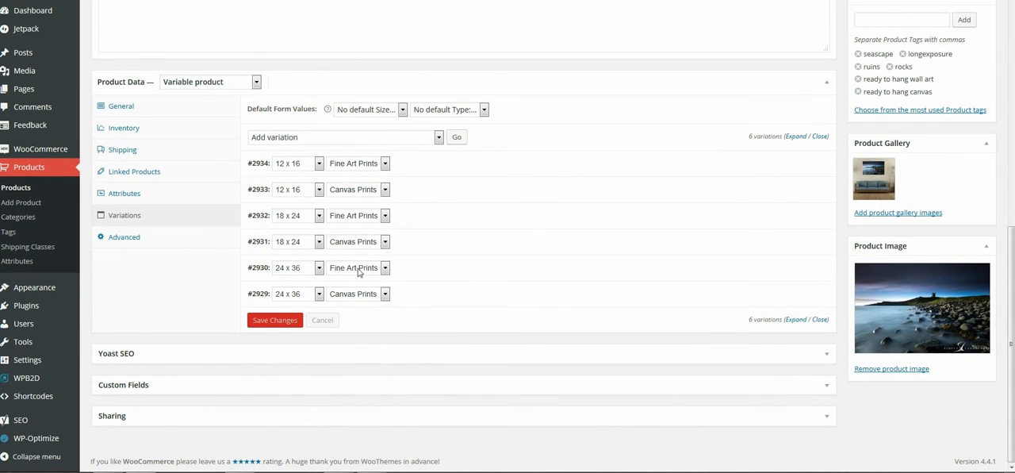
scroll(525, 144, up, 5)
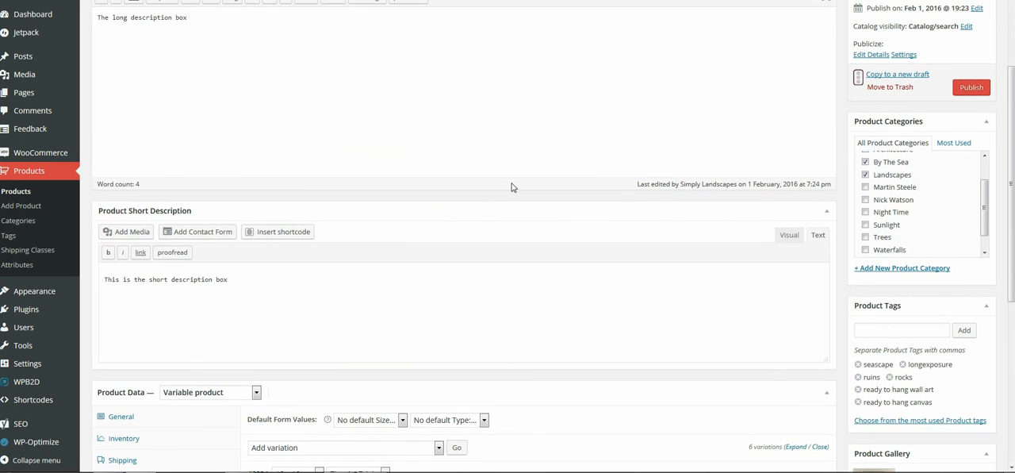
scroll(509, 161, up, 3)
mouse_move(172, 2)
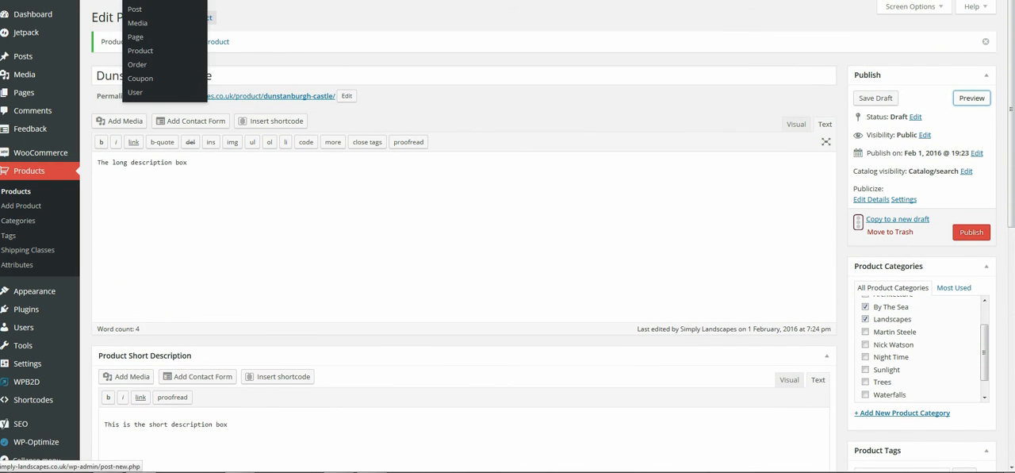